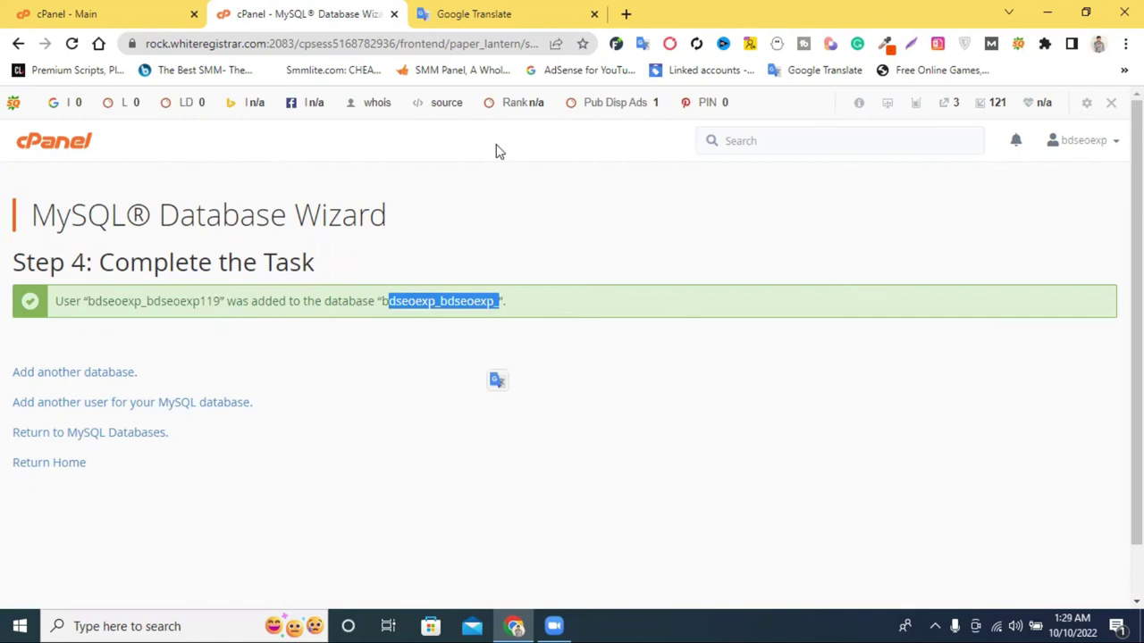
Load bdseoexpert.com/wp-admin/ in a new Chrome tab to reach the WordPress setup page.
{"action": "key", "text": "ctrl+t"}
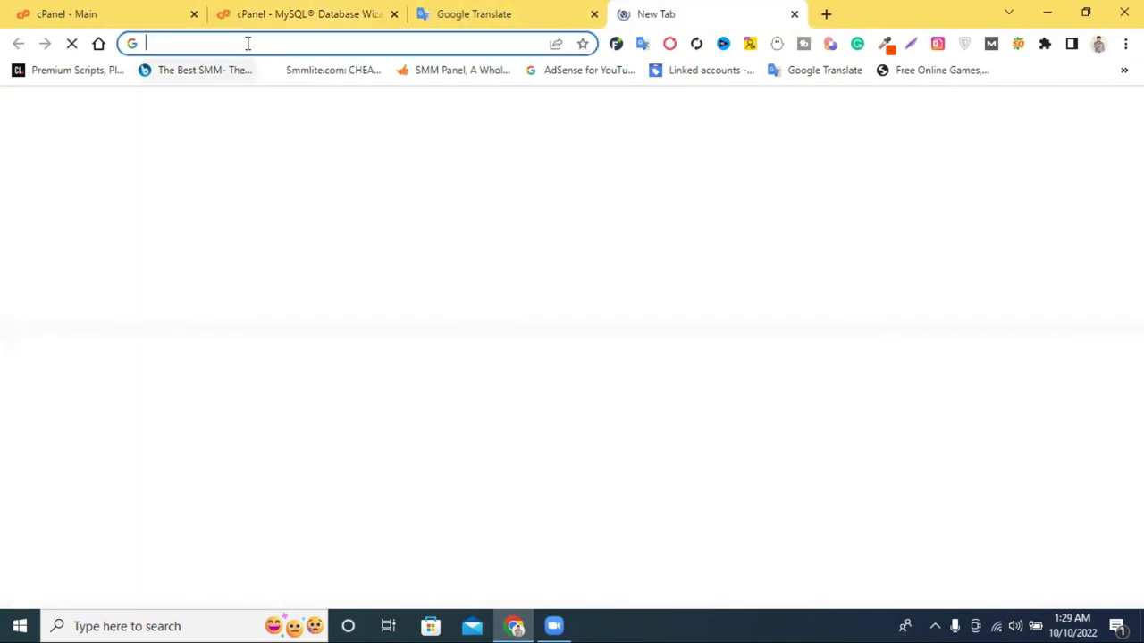
{"action": "left_click", "coordinate": [248, 44]}
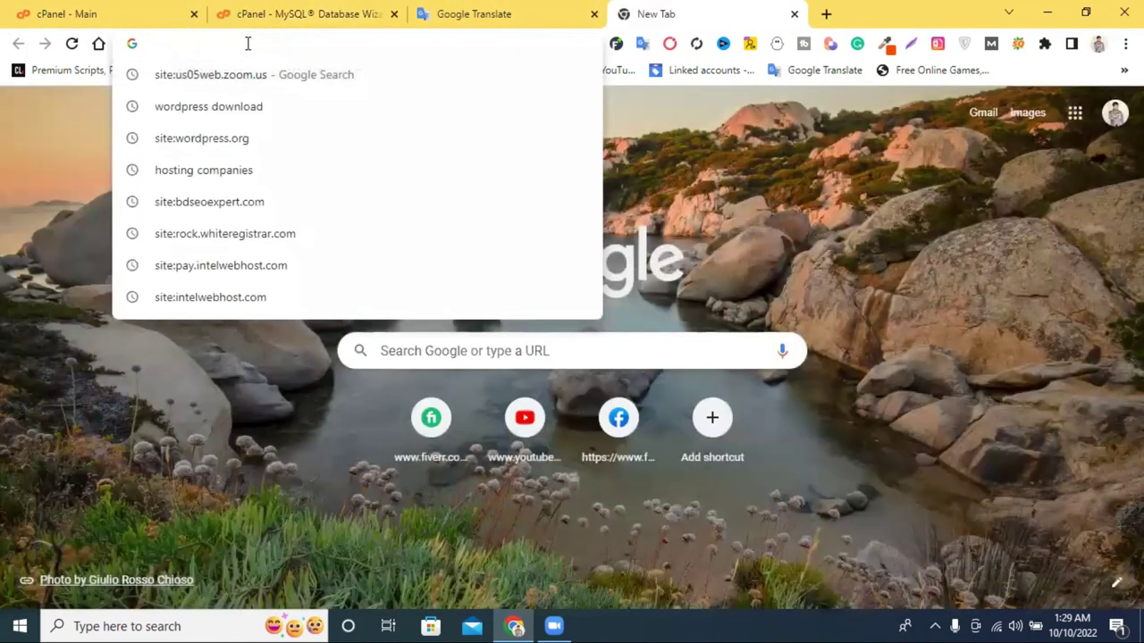
{"action": "type", "text": "bs"}
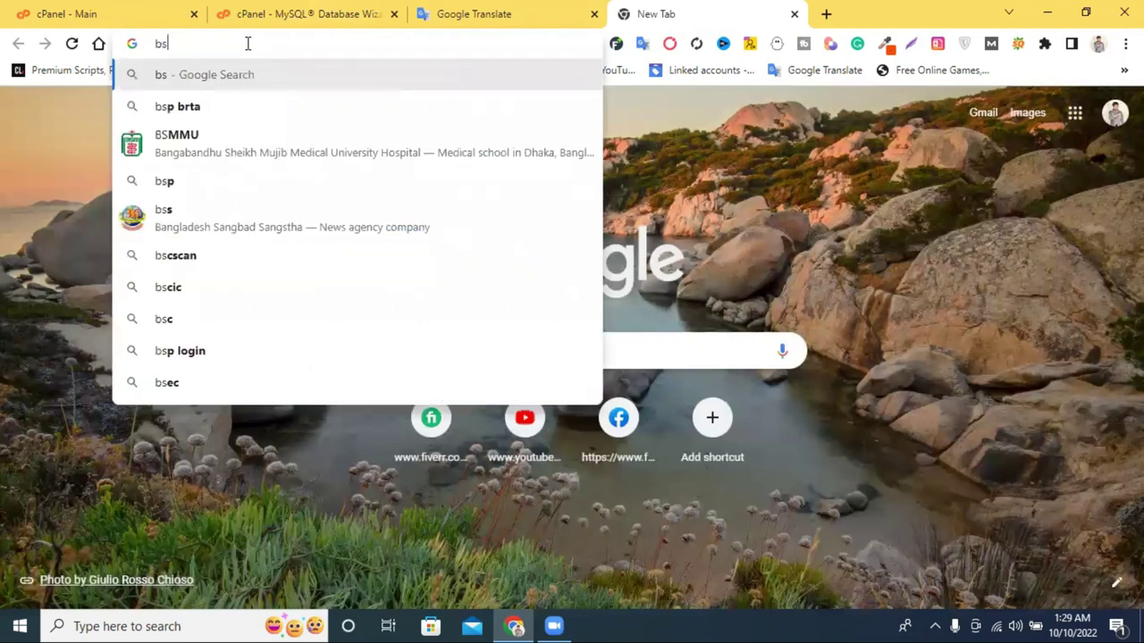
{"action": "key", "text": "BackSpace"}
{"action": "type", "text": "d"}
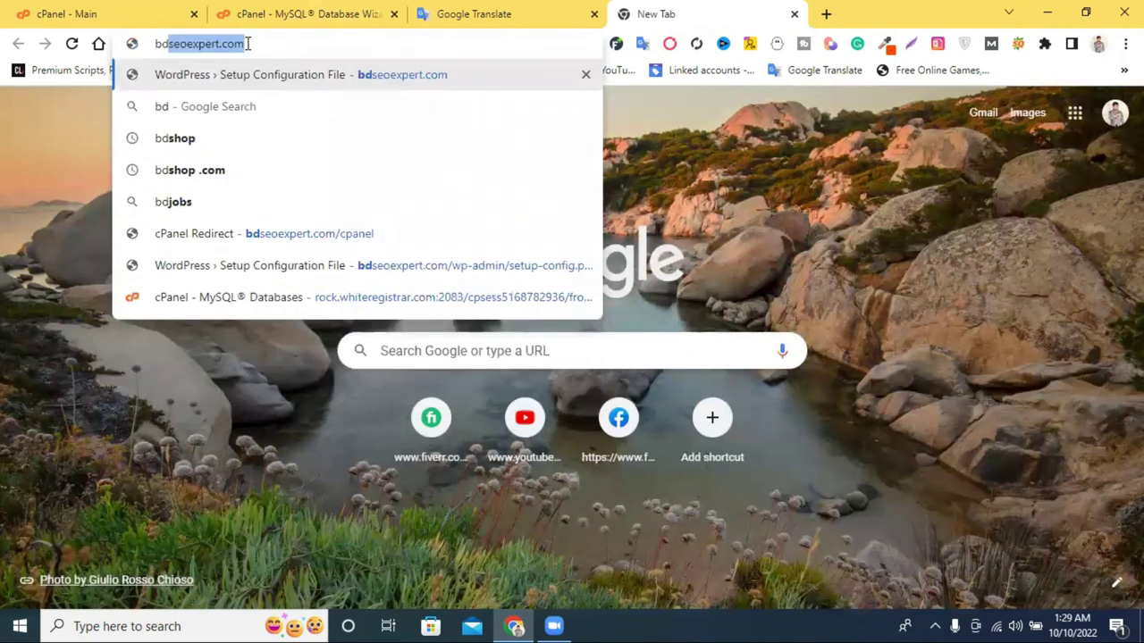
{"action": "key", "text": "Right"}
{"action": "type", "text": "/qp"}
{"action": "key", "text": "BackSpace"}
{"action": "key", "text": "BackSpace"}
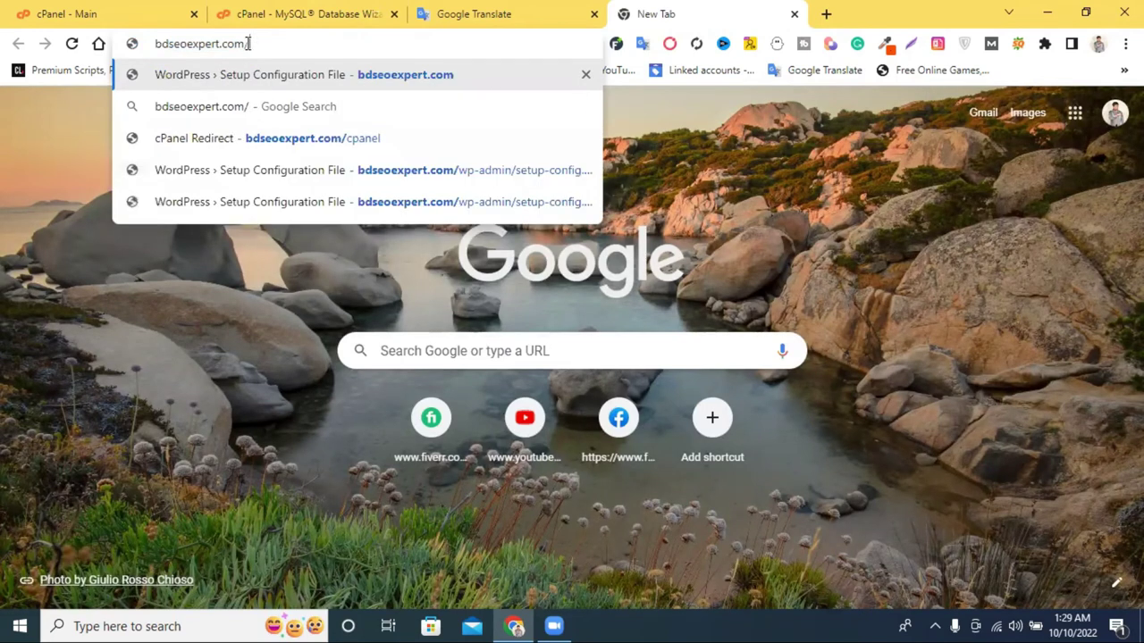
{"action": "type", "text": "wp-ad"}
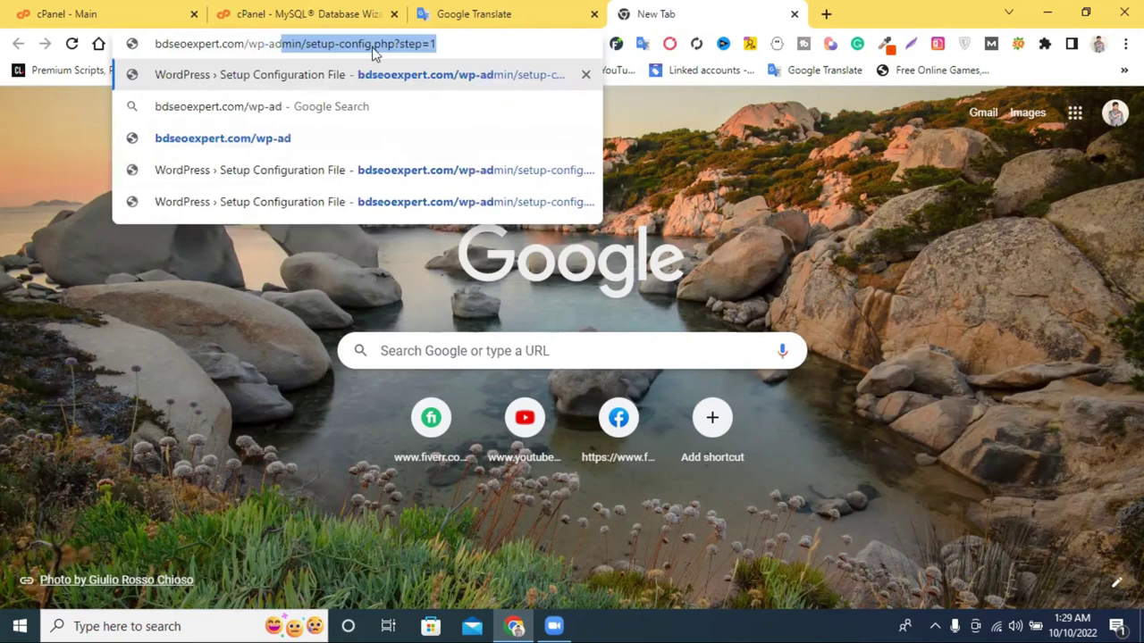
{"action": "type", "text": "min/"}
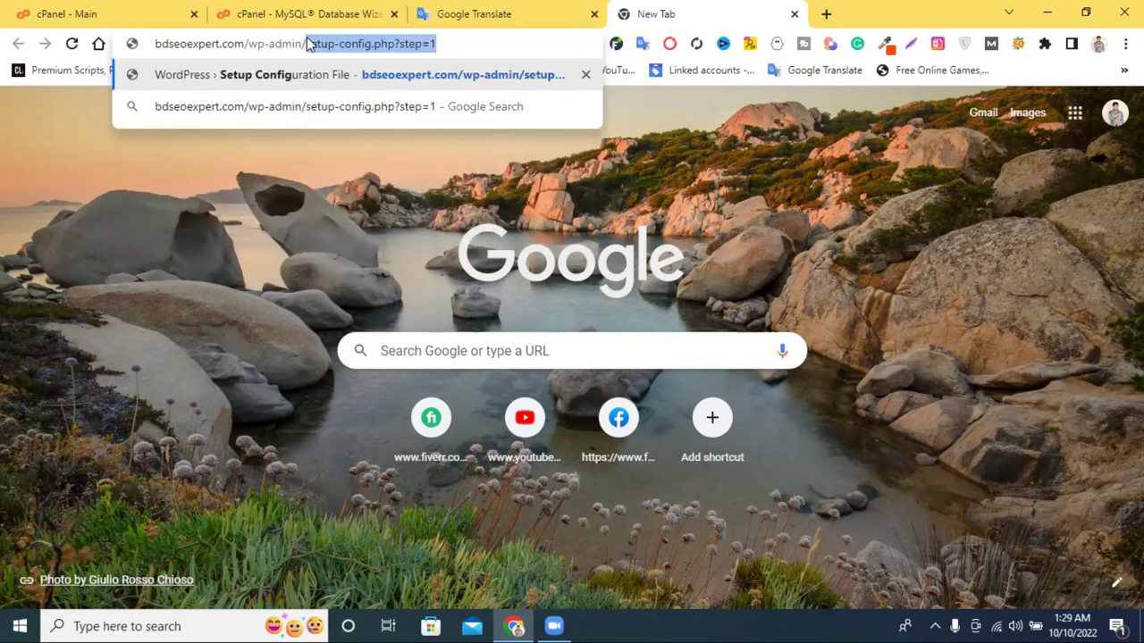
{"action": "key", "text": "Delete"}
{"action": "key", "text": "Return"}
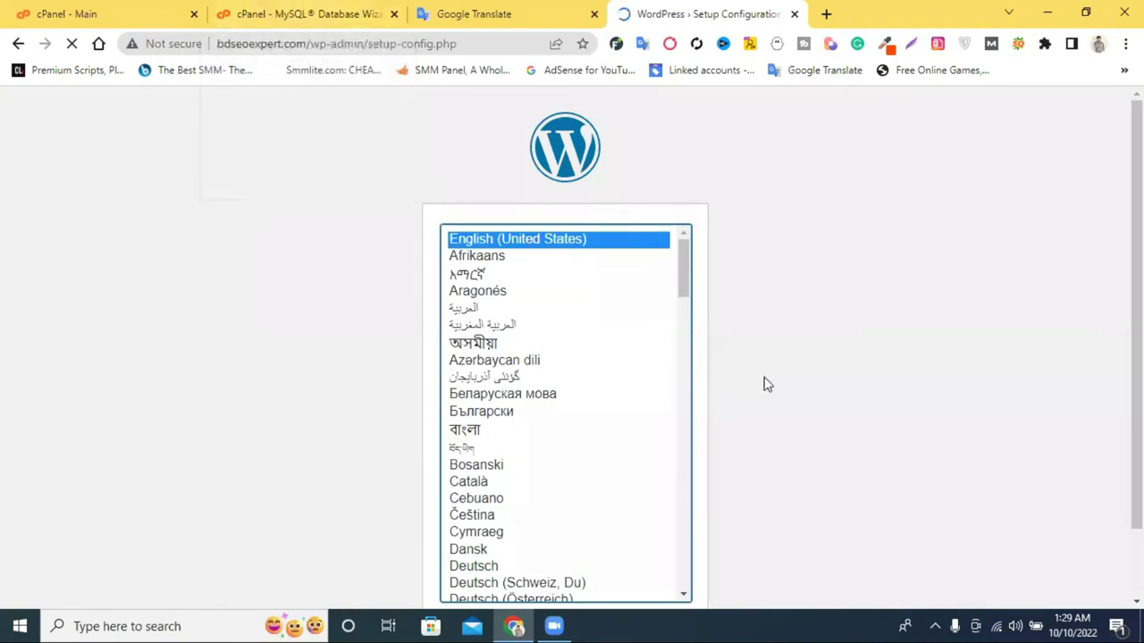
Choose English (United States) and clear the placeholder Database Name on the connection form.
{"action": "left_click", "coordinate": [654, 602]}
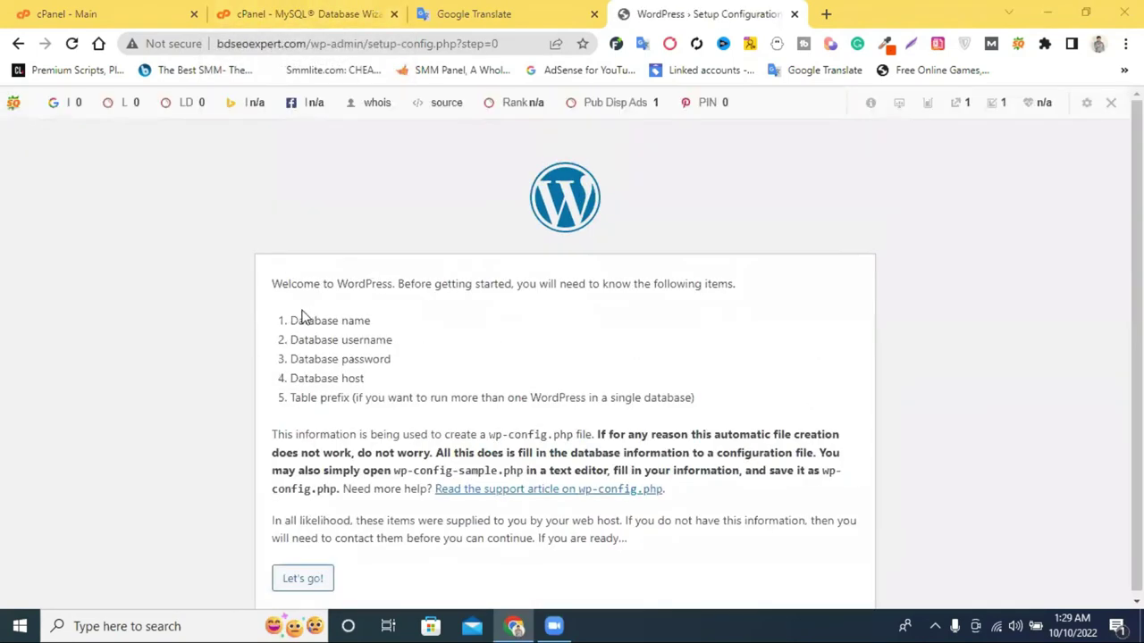
{"action": "left_click", "coordinate": [302, 578]}
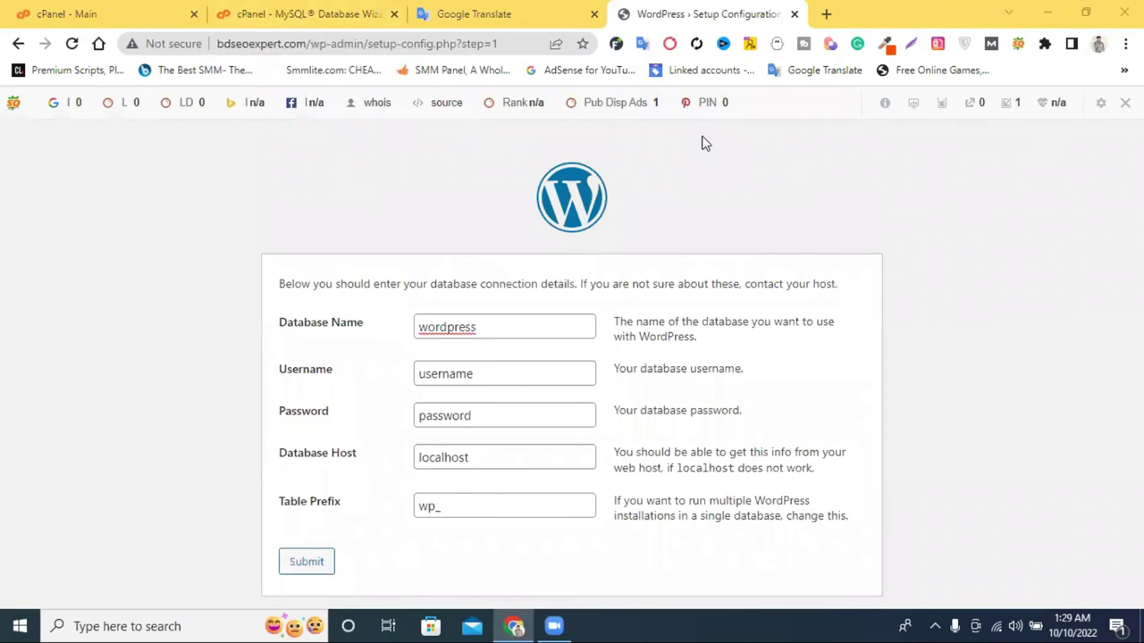
{"action": "double_click", "coordinate": [486, 328]}
{"action": "key", "text": "BackSpace"}
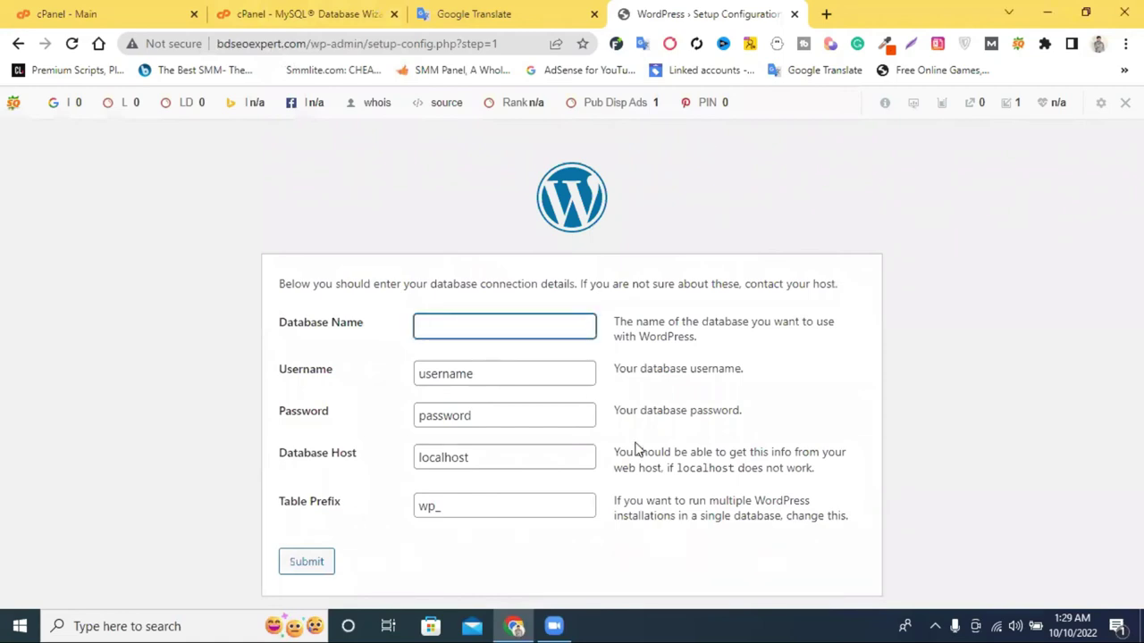
Clear the placeholder username and password, then return to the cPanel wizard tab.
{"action": "double_click", "coordinate": [532, 374]}
{"action": "key", "text": "BackSpace"}
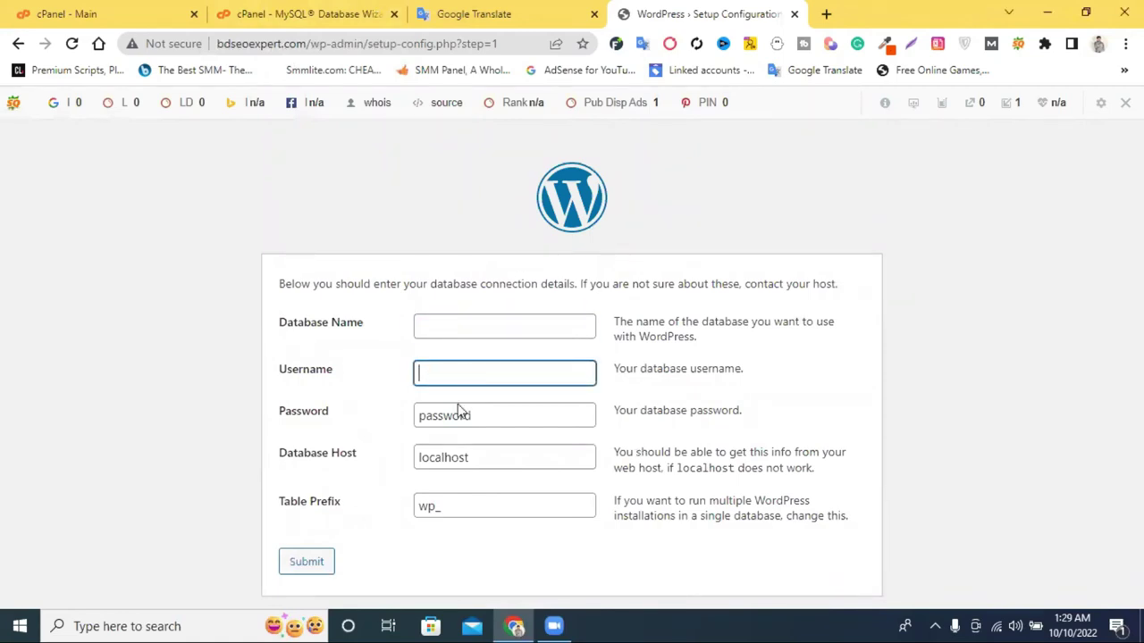
{"action": "double_click", "coordinate": [458, 414]}
{"action": "key", "text": "BackSpace"}
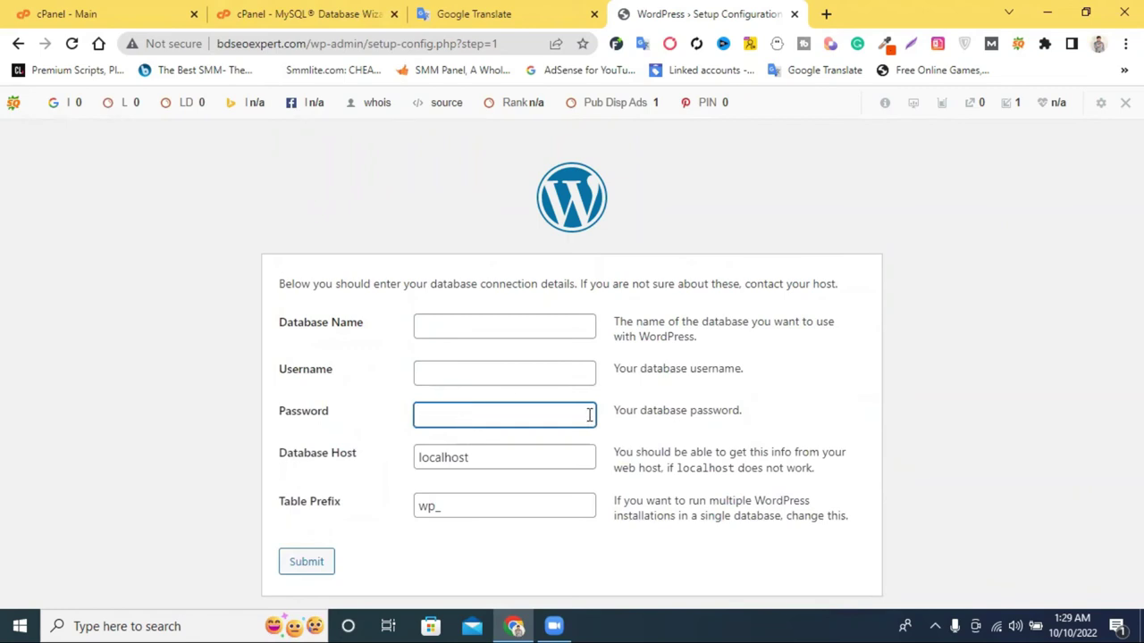
{"action": "left_click", "coordinate": [463, 14]}
{"action": "left_click", "coordinate": [306, 14]}
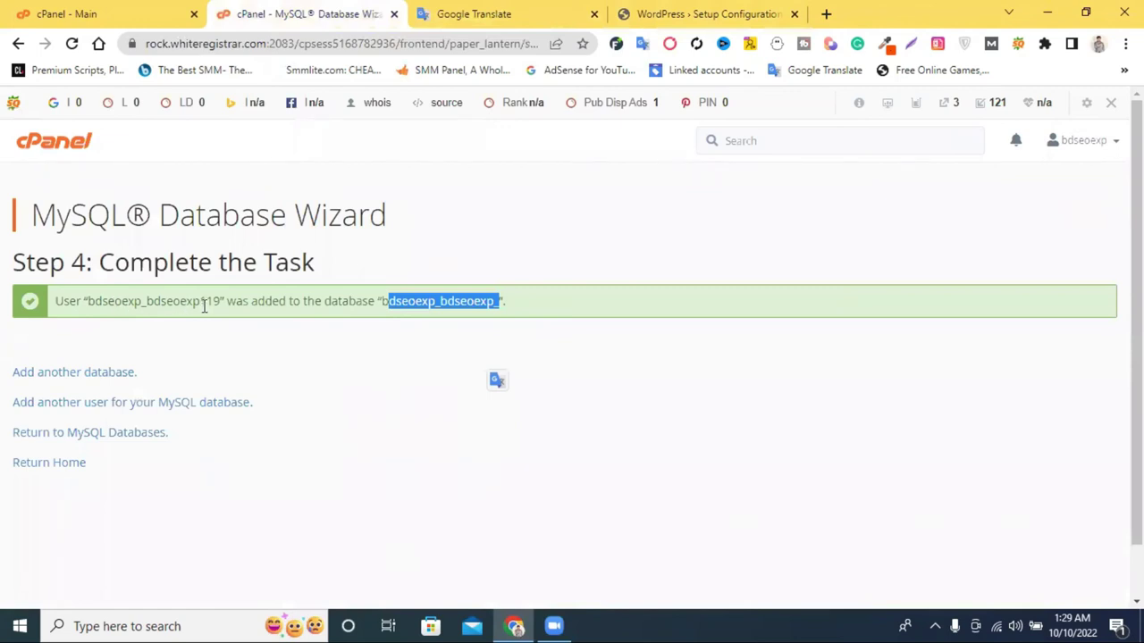
Copy the new database user name from cPanel's success message into the WordPress Username field.
{"action": "left_click_drag", "start_coordinate": [224, 301], "coordinate": [89, 306]}
{"action": "key", "text": "ctrl+c"}
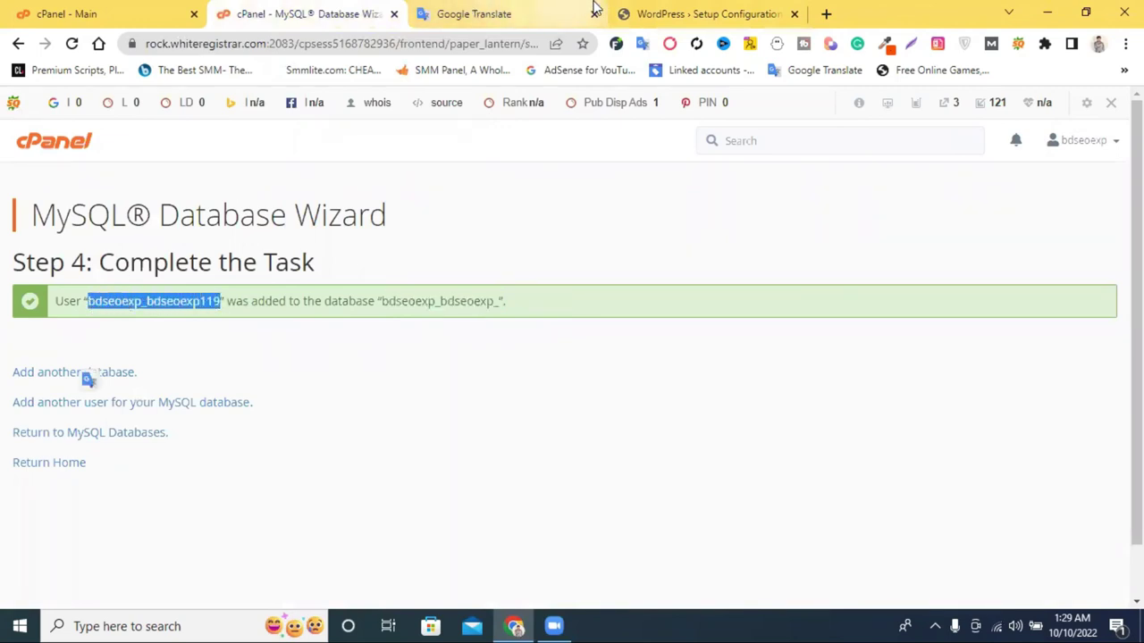
{"action": "left_click", "coordinate": [661, 13]}
{"action": "left_click", "coordinate": [445, 377]}
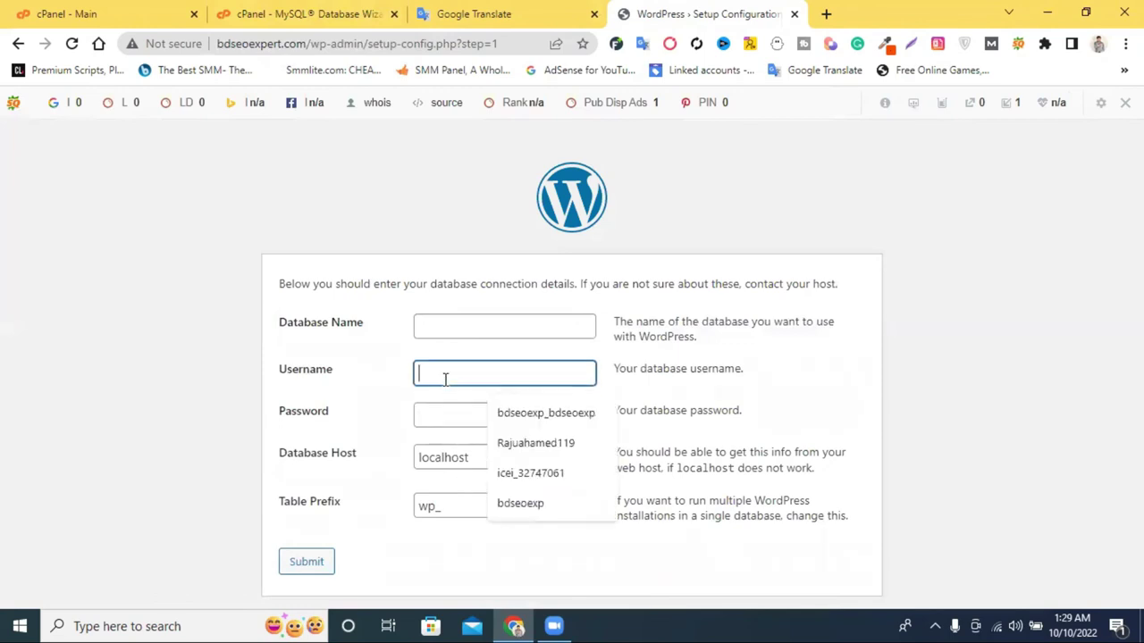
{"action": "key", "text": "ctrl+v"}
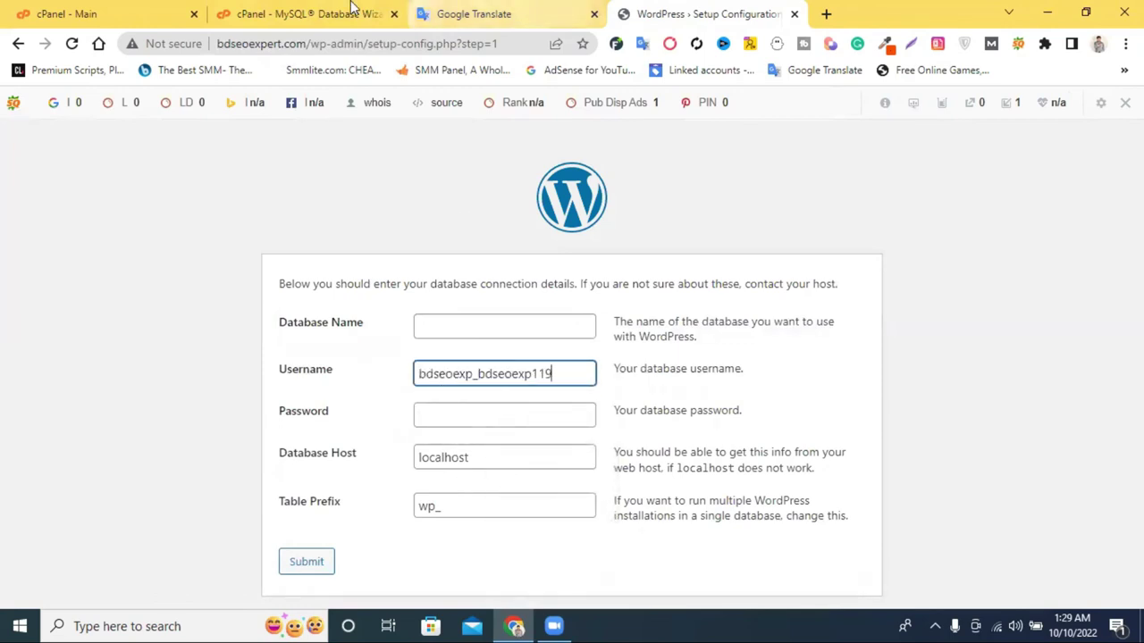
Select the database name in cPanel's success message and open the Windows network panel.
{"action": "left_click", "coordinate": [353, 11]}
{"action": "left_click_drag", "start_coordinate": [501, 302], "coordinate": [381, 302]}
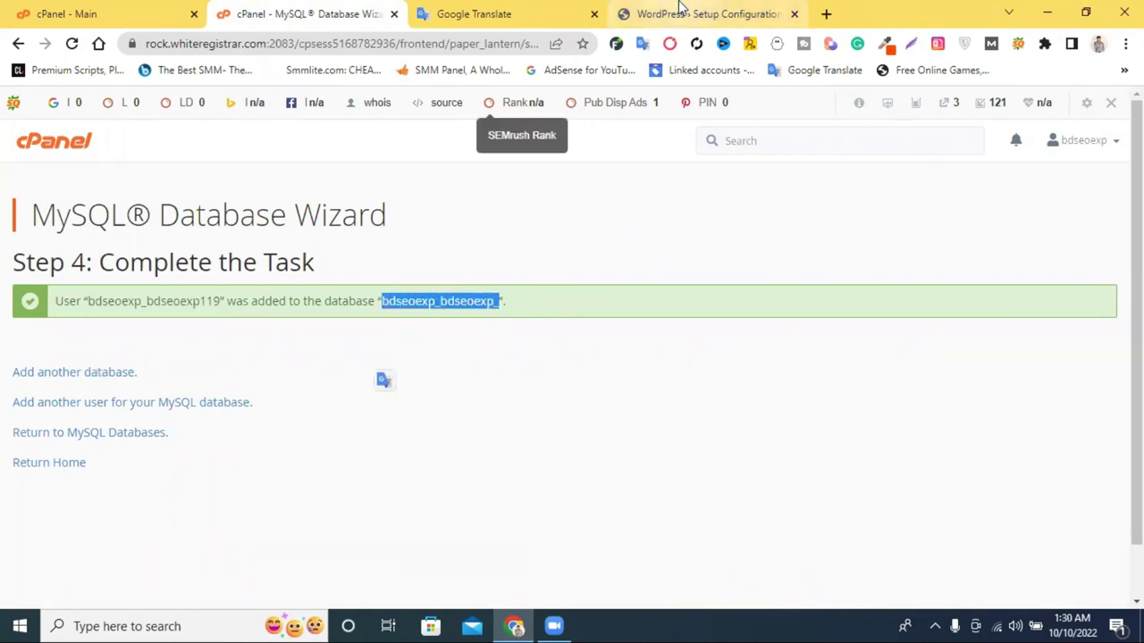
{"action": "left_click", "coordinate": [681, 11]}
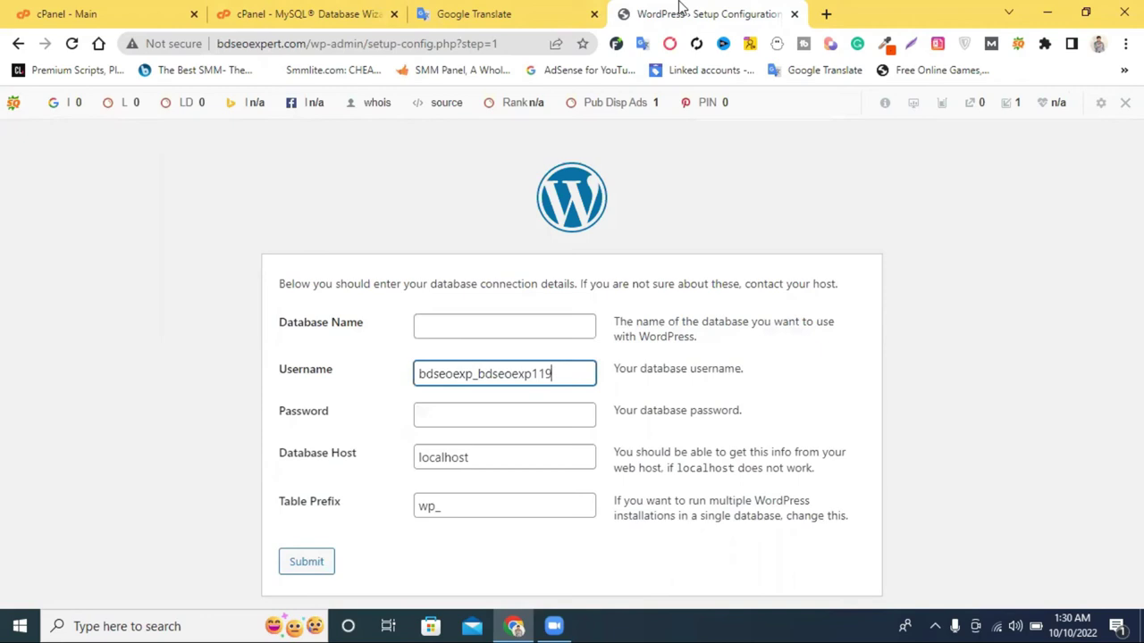
{"action": "left_click", "coordinate": [995, 624]}
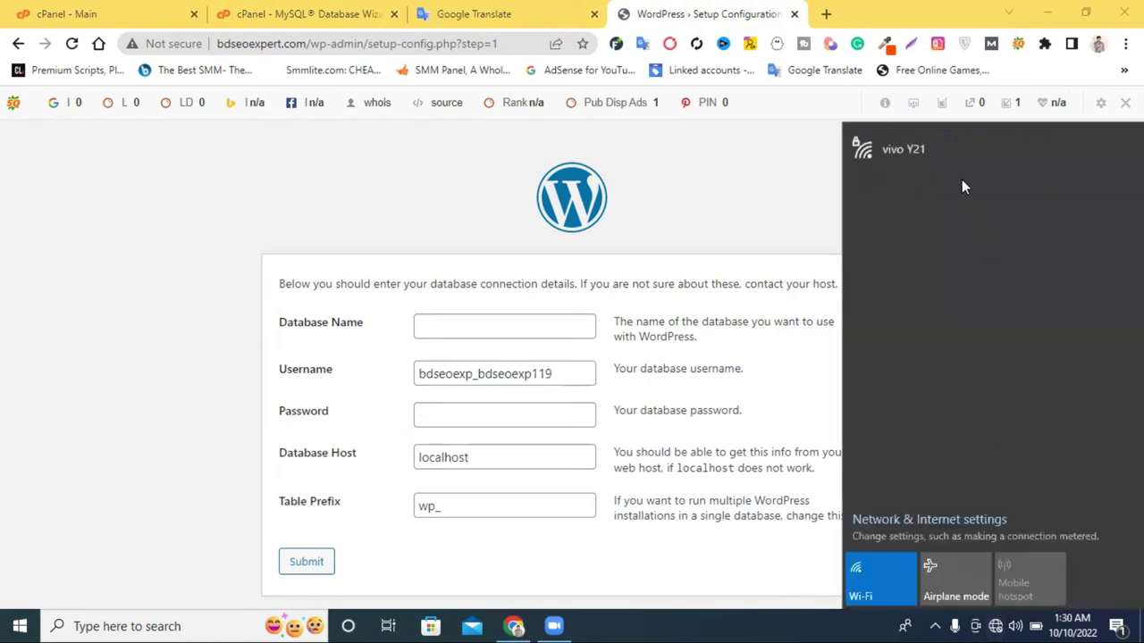
Reconnect to the vivo Y21 Wi-Fi network and close the network panel.
{"action": "left_click", "coordinate": [945, 154]}
{"action": "left_click", "coordinate": [1055, 227]}
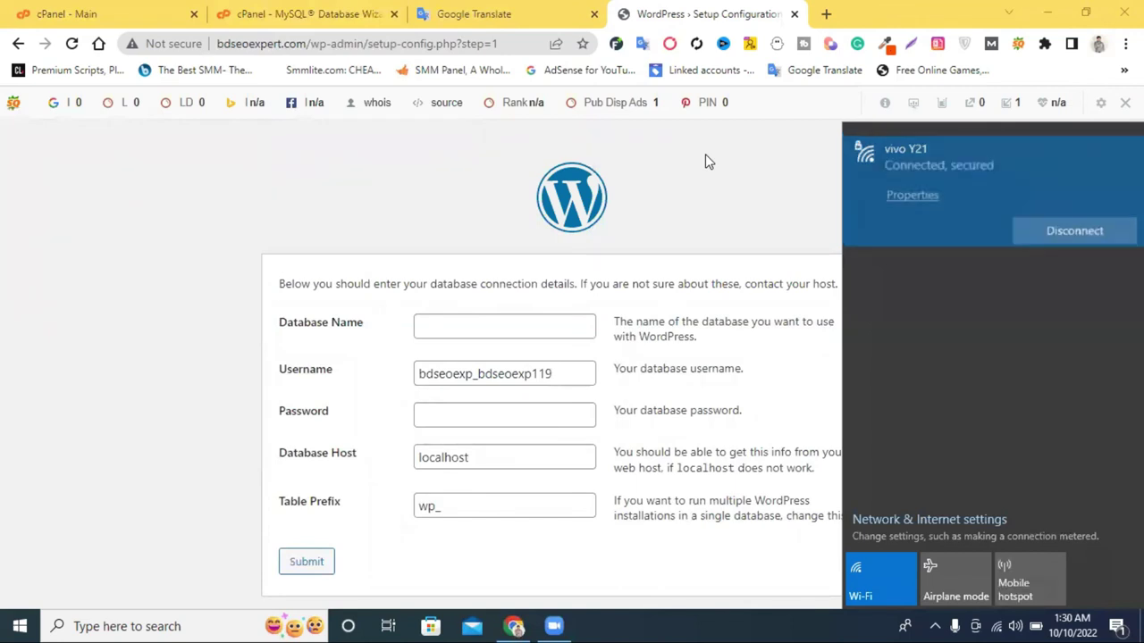
{"action": "left_click", "coordinate": [705, 154]}
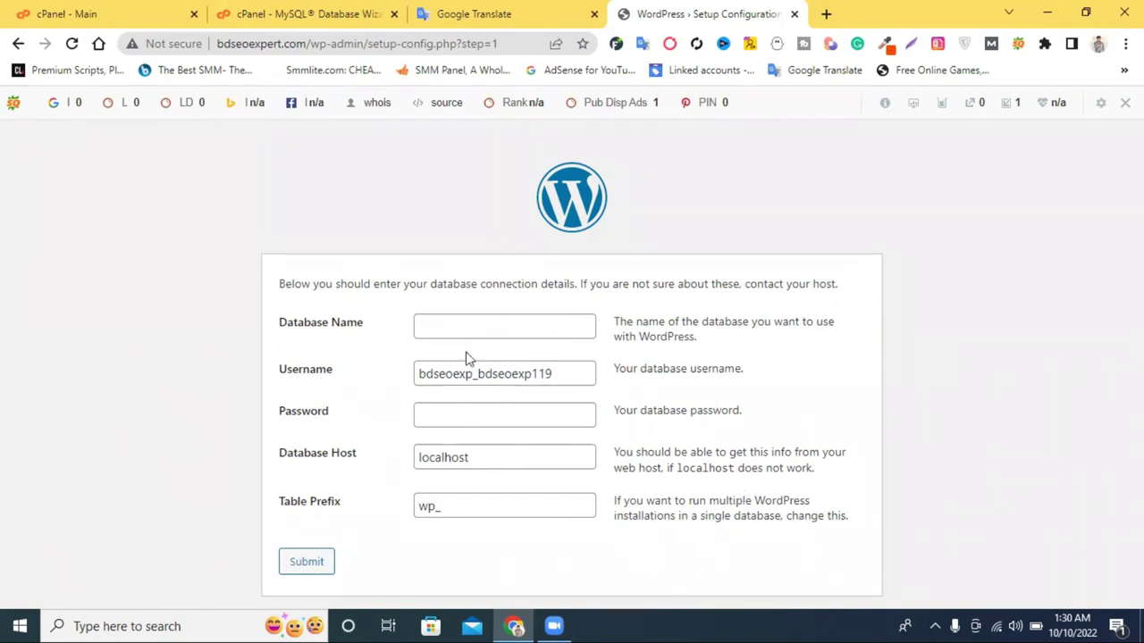
Copy the database name from the cPanel wizard into the Database Name field.
{"action": "left_click", "coordinate": [441, 332]}
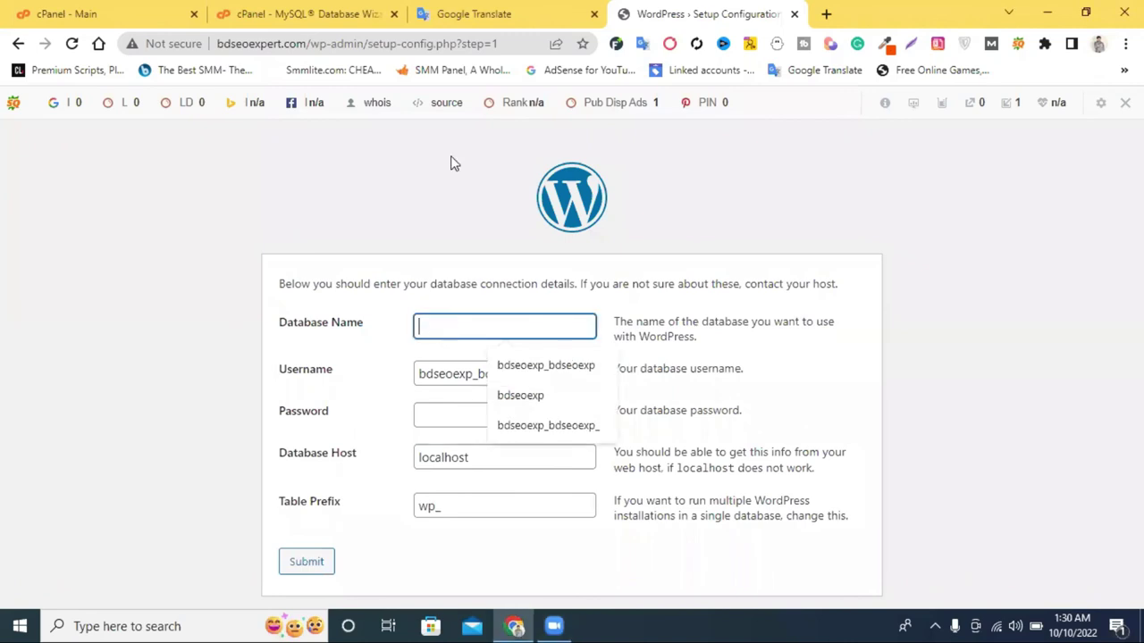
{"action": "left_click", "coordinate": [337, 12]}
{"action": "right_click", "coordinate": [438, 306]}
{"action": "left_click", "coordinate": [476, 315]}
{"action": "left_click", "coordinate": [657, 14]}
{"action": "key", "text": "ctrl+v"}
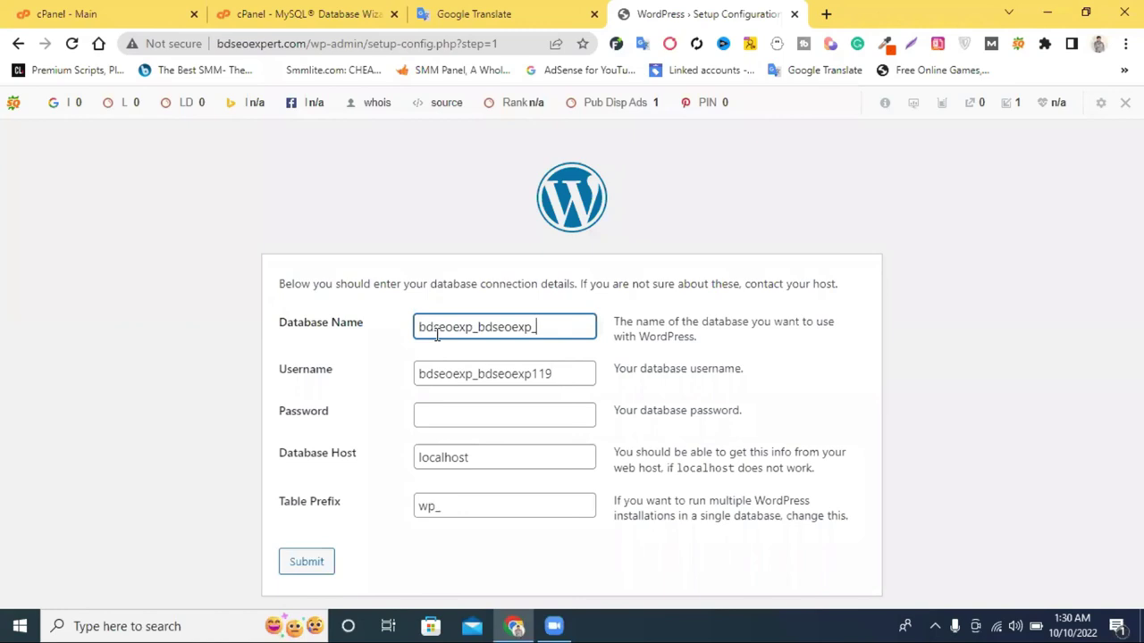
Paste the saved database password into Password and submit the connection details.
{"action": "left_click", "coordinate": [473, 14]}
{"action": "left_click_drag", "start_coordinate": [174, 311], "coordinate": [52, 319]}
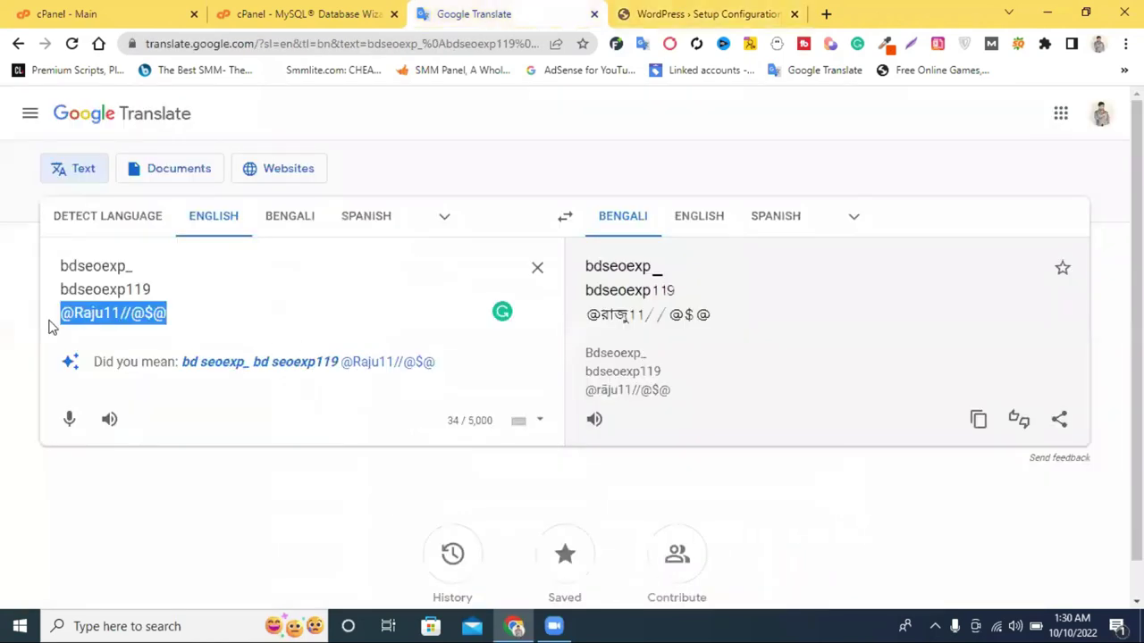
{"action": "left_click", "coordinate": [720, 13]}
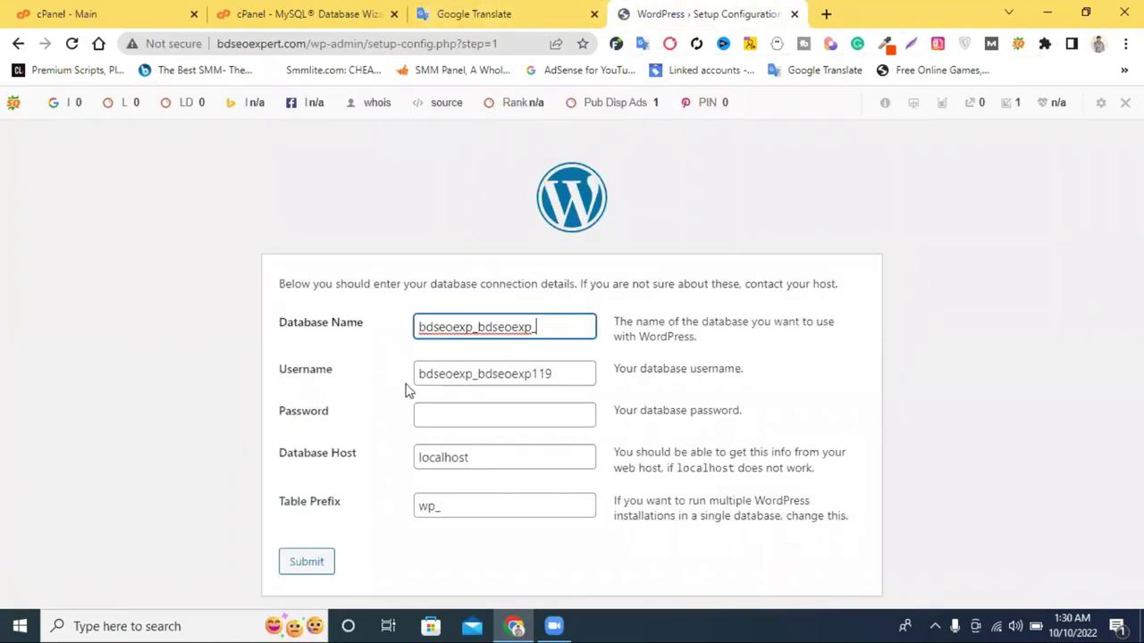
{"action": "left_click", "coordinate": [454, 413]}
{"action": "key", "text": "ctrl+v"}
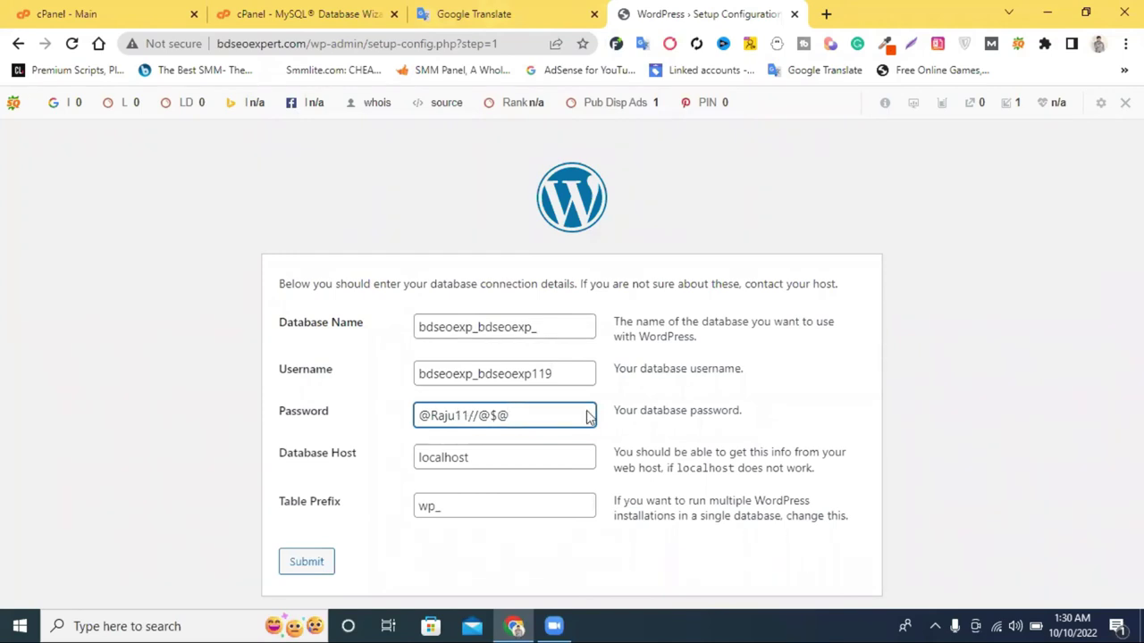
{"action": "left_click", "coordinate": [304, 563]}
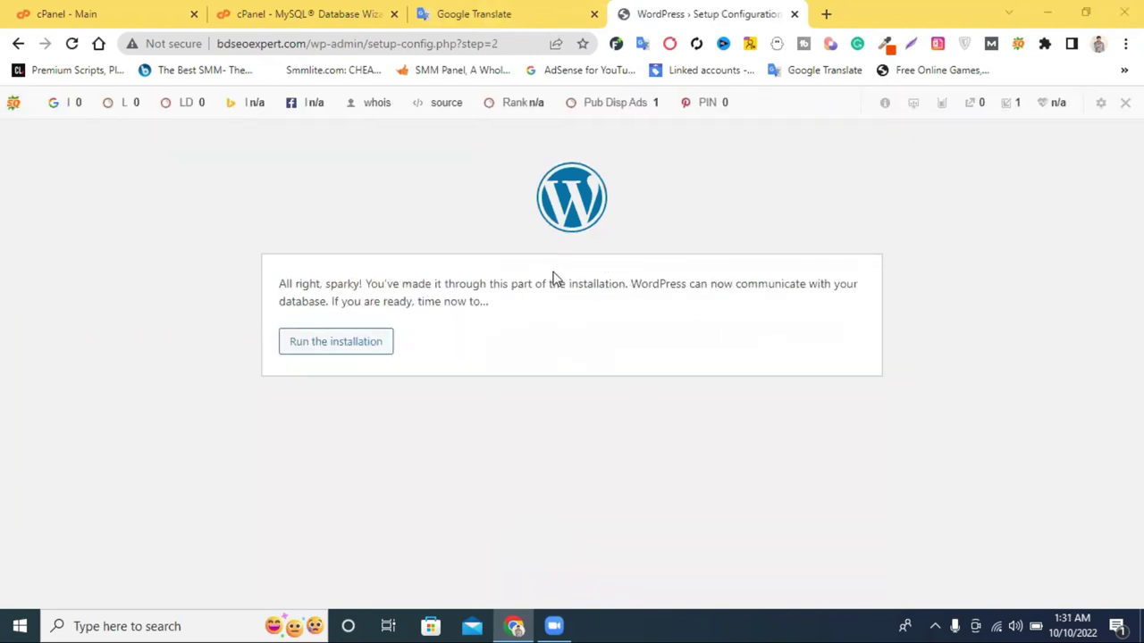
Start the installation and enter the site title 'bd SEO Expert'.
{"action": "left_click", "coordinate": [327, 348]}
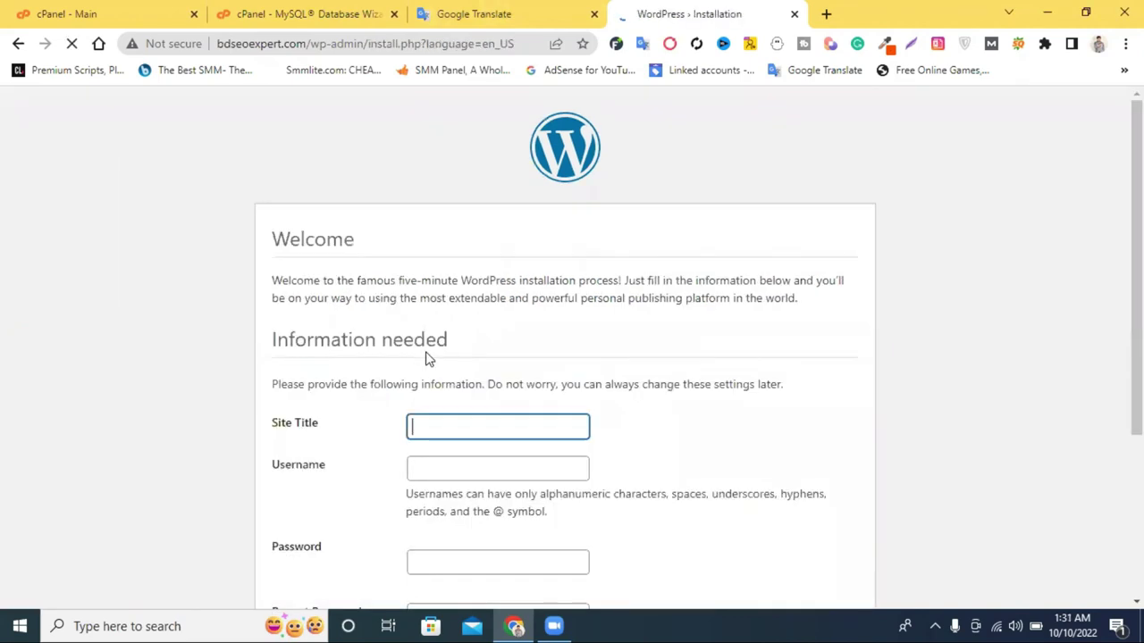
{"action": "scroll", "coordinate": [435, 313], "scroll_direction": "down", "scroll_amount": 1}
{"action": "left_click", "coordinate": [449, 312]}
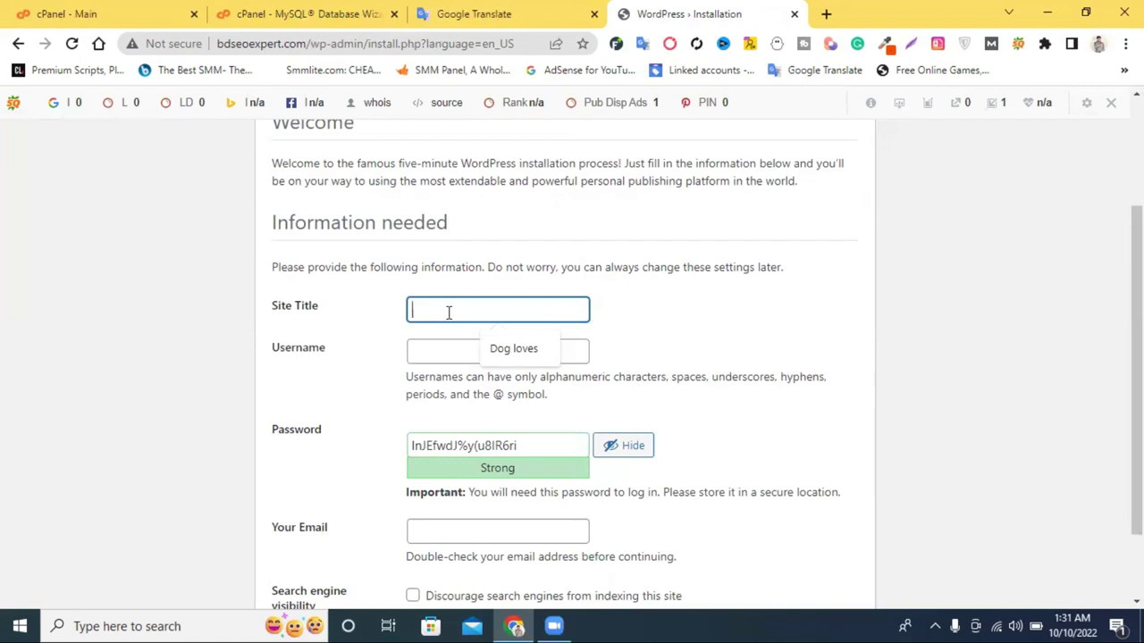
{"action": "type", "text": "bd"}
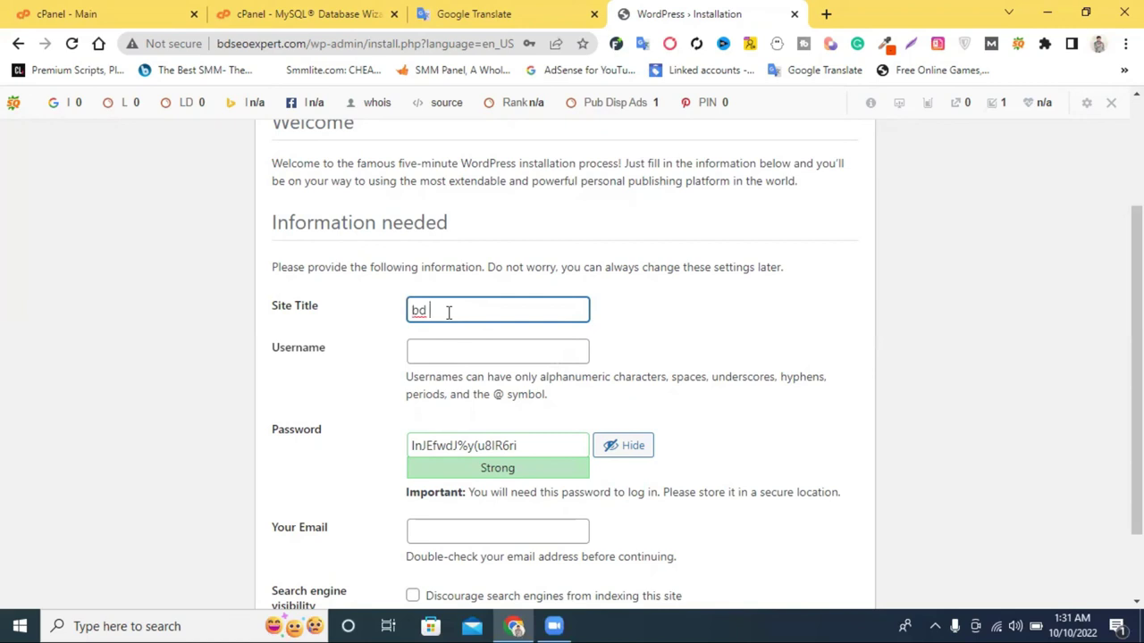
{"action": "type", "text": "SEO Expert"}
Enter the admin username, paste the saved password over the generated one, and autofill the email.
{"action": "left_click", "coordinate": [452, 349]}
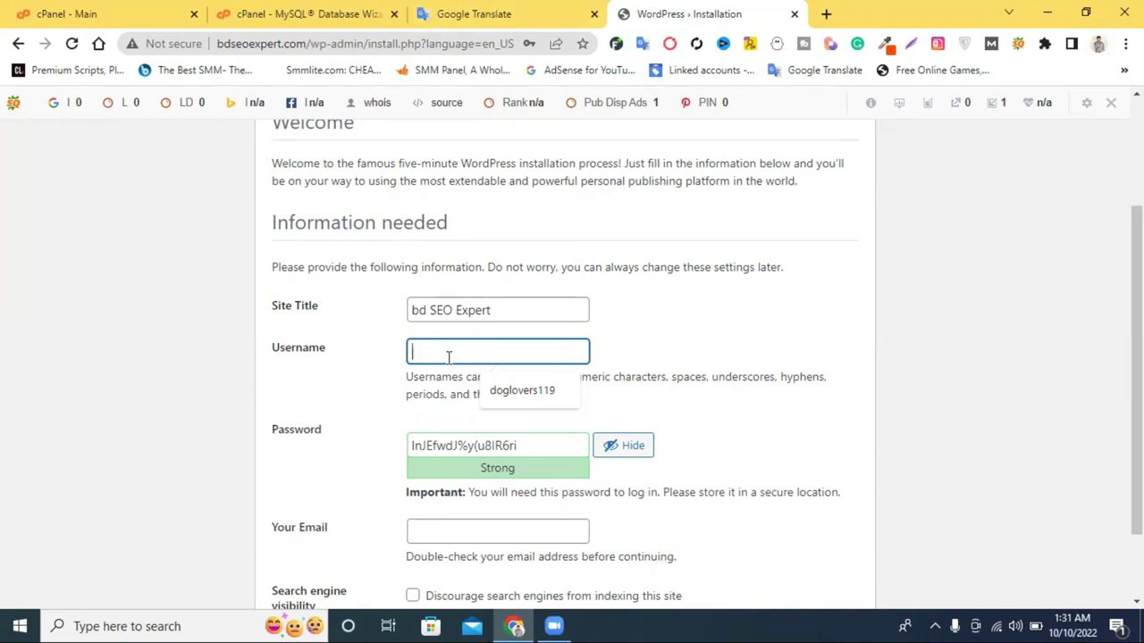
{"action": "type", "text": "Ra"}
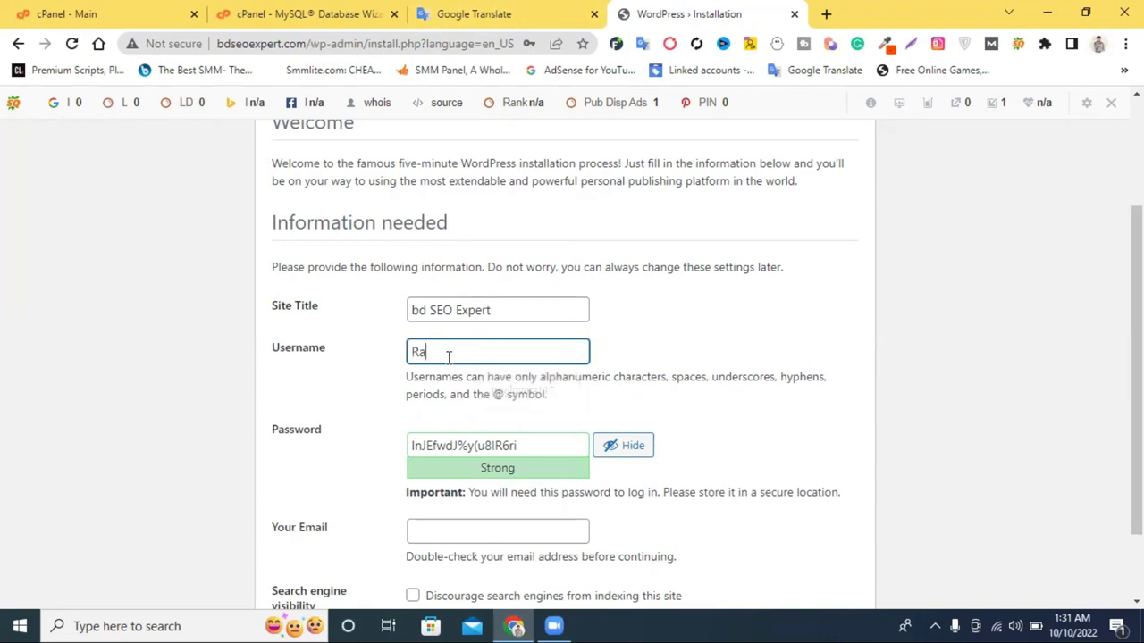
{"action": "type", "text": "juahamed1199"}
{"action": "scroll", "coordinate": [452, 375], "scroll_direction": "down", "scroll_amount": 2}
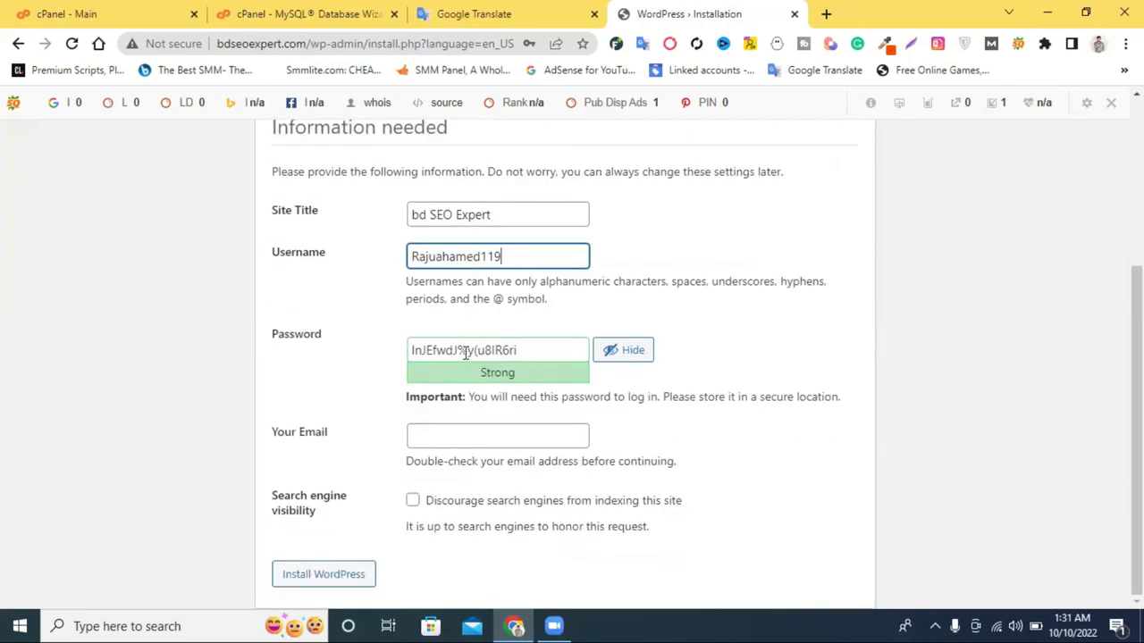
{"action": "left_click", "coordinate": [474, 13]}
{"action": "left_click_drag", "start_coordinate": [169, 313], "coordinate": [50, 317]}
{"action": "left_click", "coordinate": [643, 14]}
{"action": "left_click", "coordinate": [463, 354]}
{"action": "key", "text": "ctrl+a"}
{"action": "key", "text": "ctrl+v"}
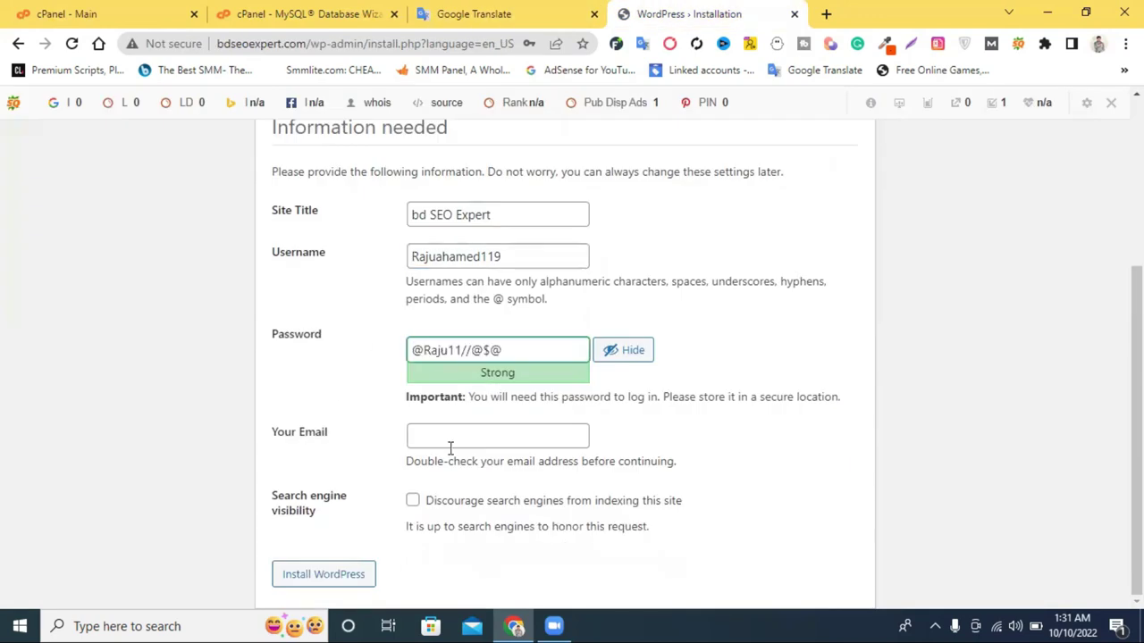
{"action": "left_click", "coordinate": [449, 438]}
{"action": "left_click", "coordinate": [474, 481]}
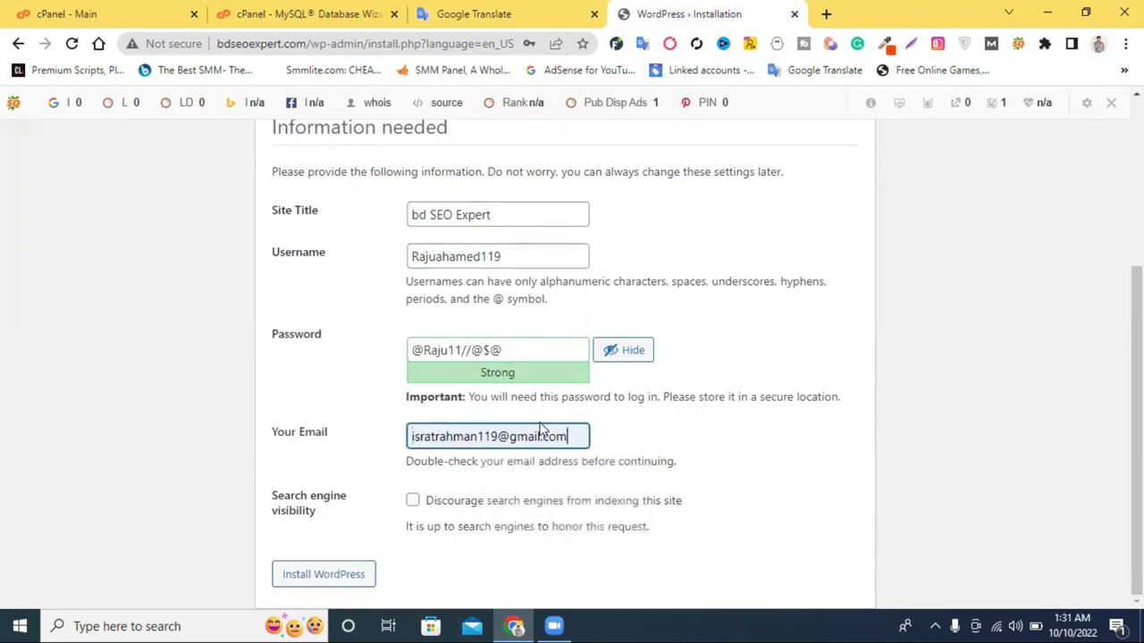
Install WordPress, dismiss Chrome's save-password prompt and proceed to the login page.
{"action": "left_click", "coordinate": [327, 582]}
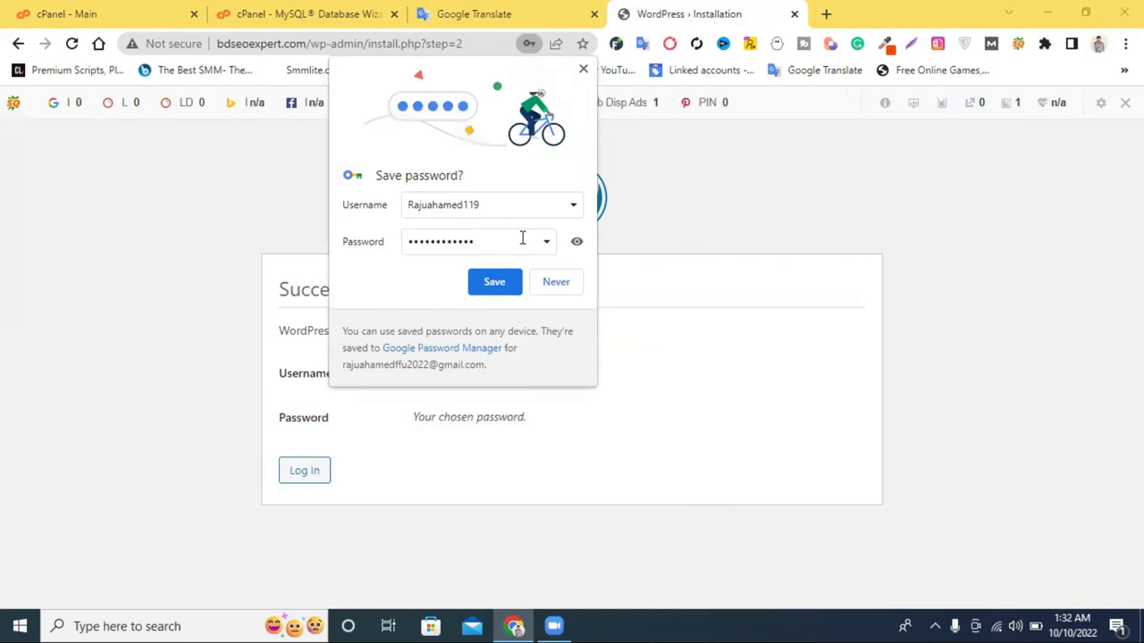
{"action": "left_click", "coordinate": [494, 282]}
{"action": "left_click", "coordinate": [308, 483]}
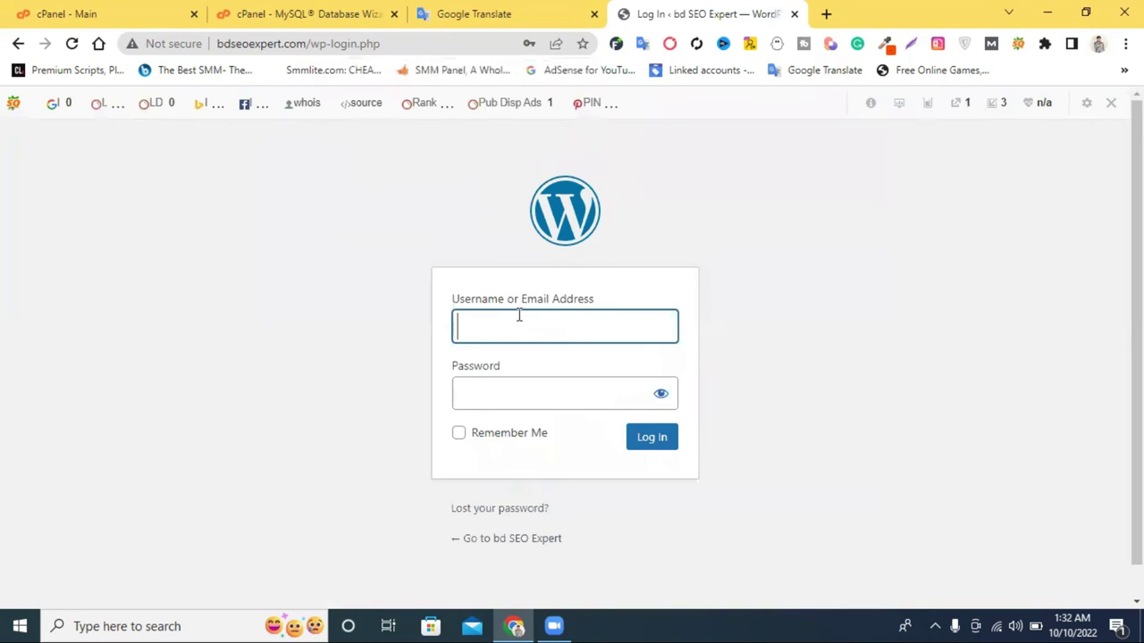
Log in with the saved admin credentials and Remember Me ticked.
{"action": "left_click", "coordinate": [512, 323]}
{"action": "left_click", "coordinate": [588, 373]}
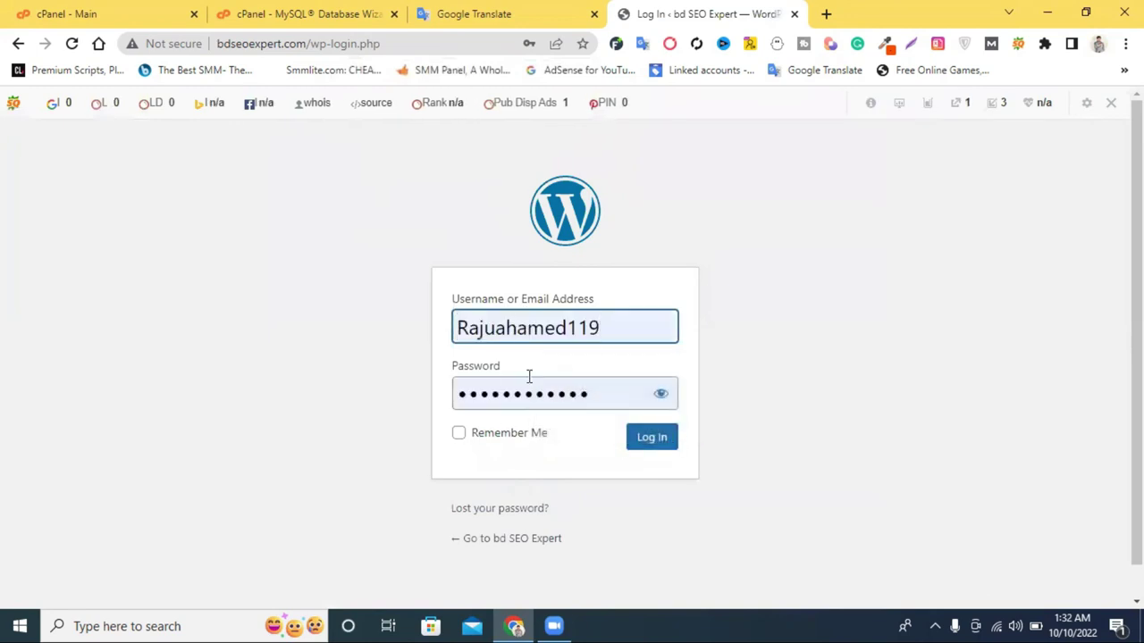
{"action": "left_click", "coordinate": [459, 433]}
{"action": "left_click", "coordinate": [655, 437]}
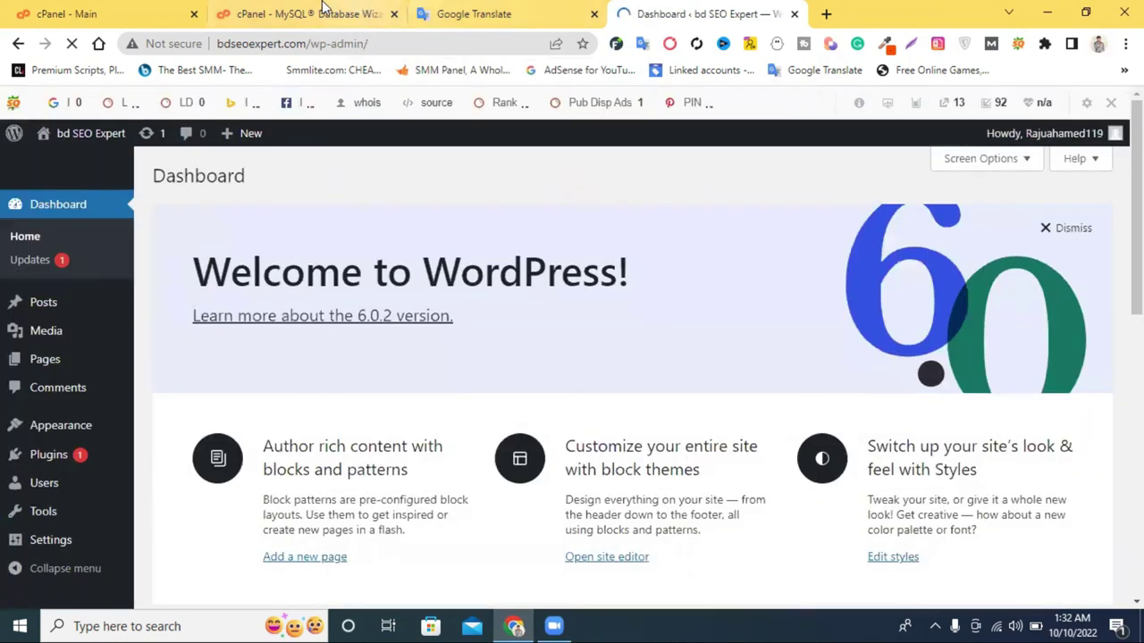
{"action": "left_click", "coordinate": [324, 8]}
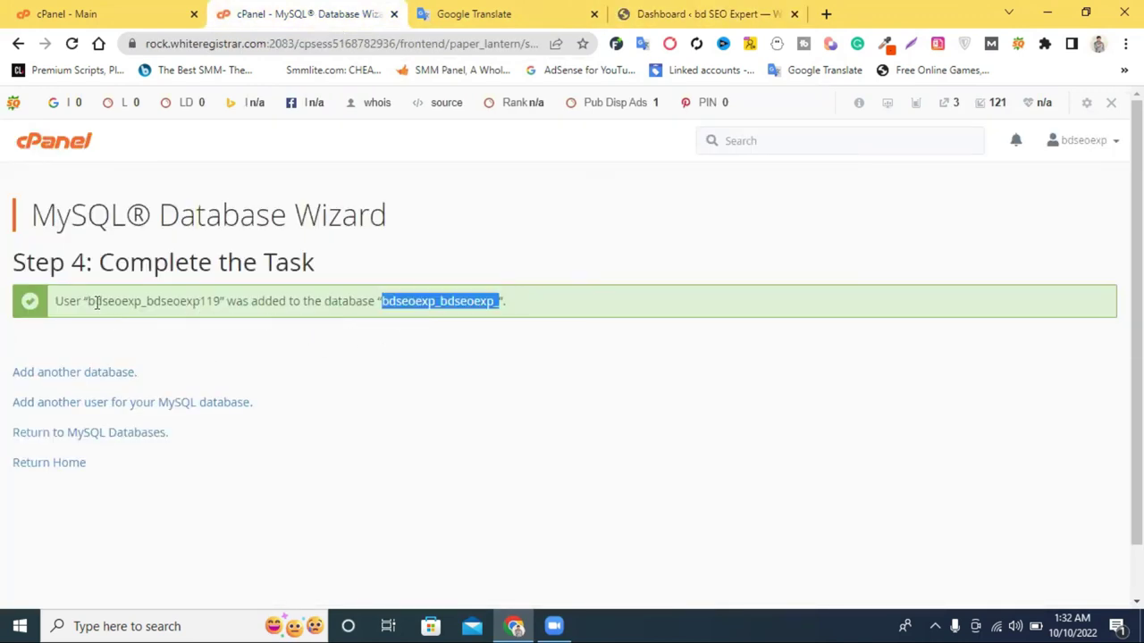
Open MySQL Databases from the cPanel home and check the listed database and its user.
{"action": "left_click", "coordinate": [76, 13]}
{"action": "scroll", "coordinate": [425, 366], "scroll_direction": "up", "scroll_amount": 2}
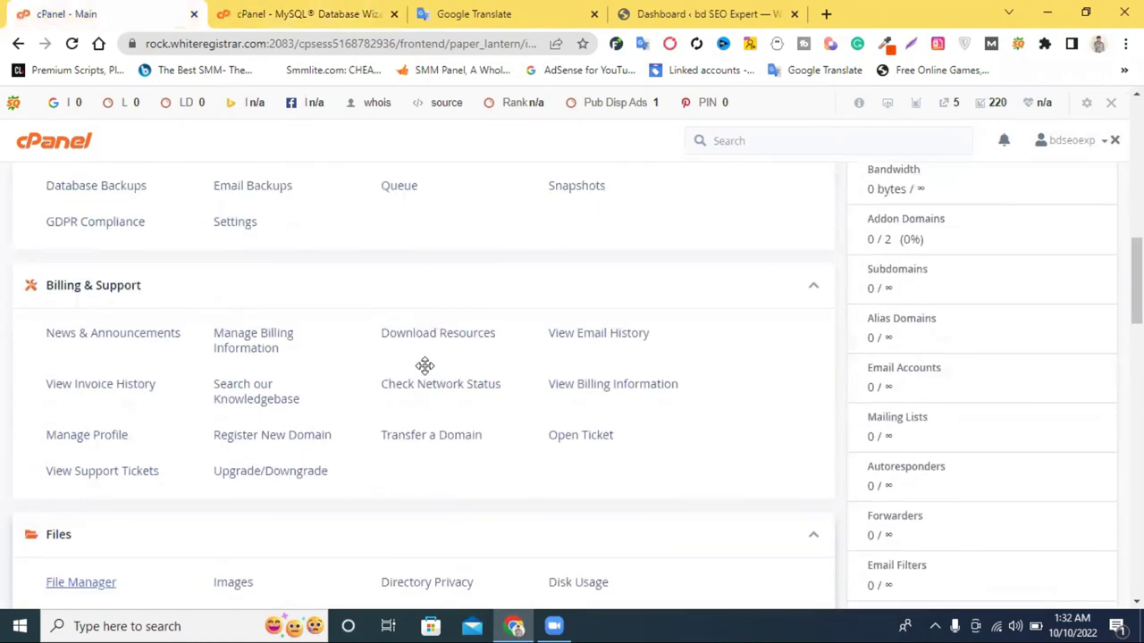
{"action": "scroll", "coordinate": [425, 370], "scroll_direction": "up", "scroll_amount": 2}
{"action": "scroll", "coordinate": [427, 372], "scroll_direction": "down", "scroll_amount": 1}
{"action": "scroll", "coordinate": [425, 373], "scroll_direction": "down", "scroll_amount": 5}
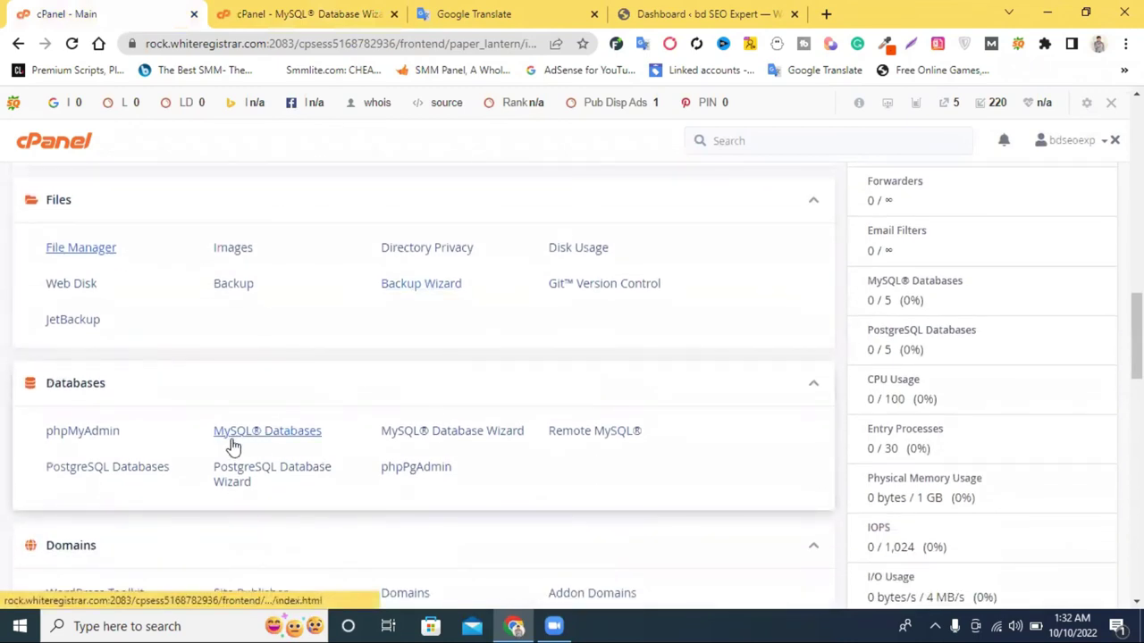
{"action": "left_click", "coordinate": [248, 437]}
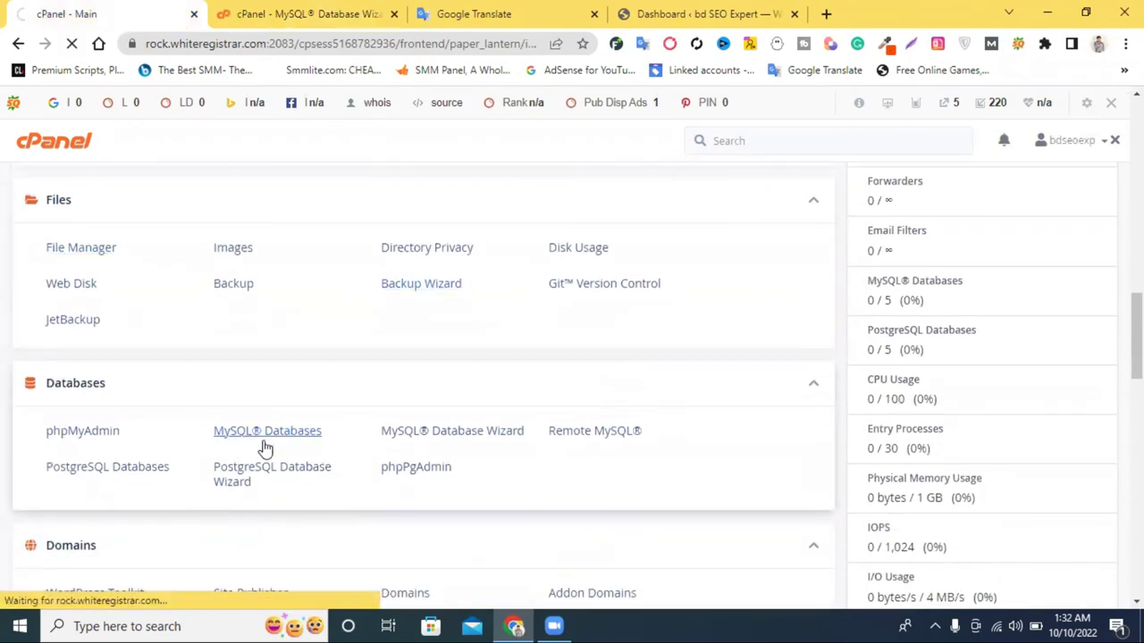
{"action": "scroll", "coordinate": [268, 429], "scroll_direction": "down", "scroll_amount": 5}
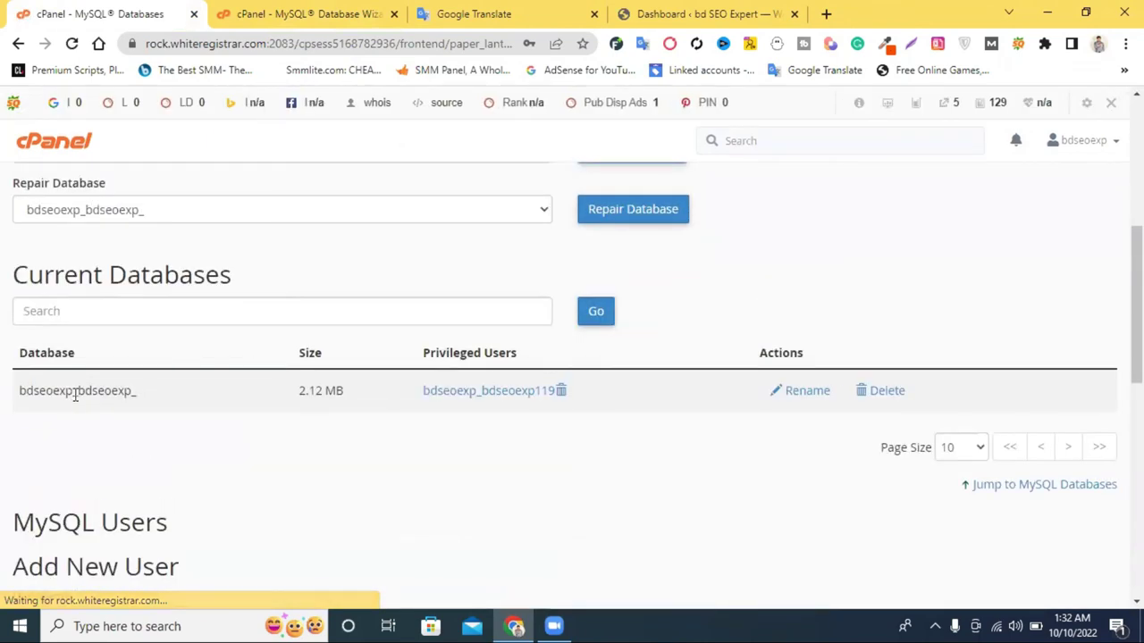
{"action": "double_click", "coordinate": [76, 390]}
{"action": "scroll", "coordinate": [206, 421], "scroll_direction": "down", "scroll_amount": 5}
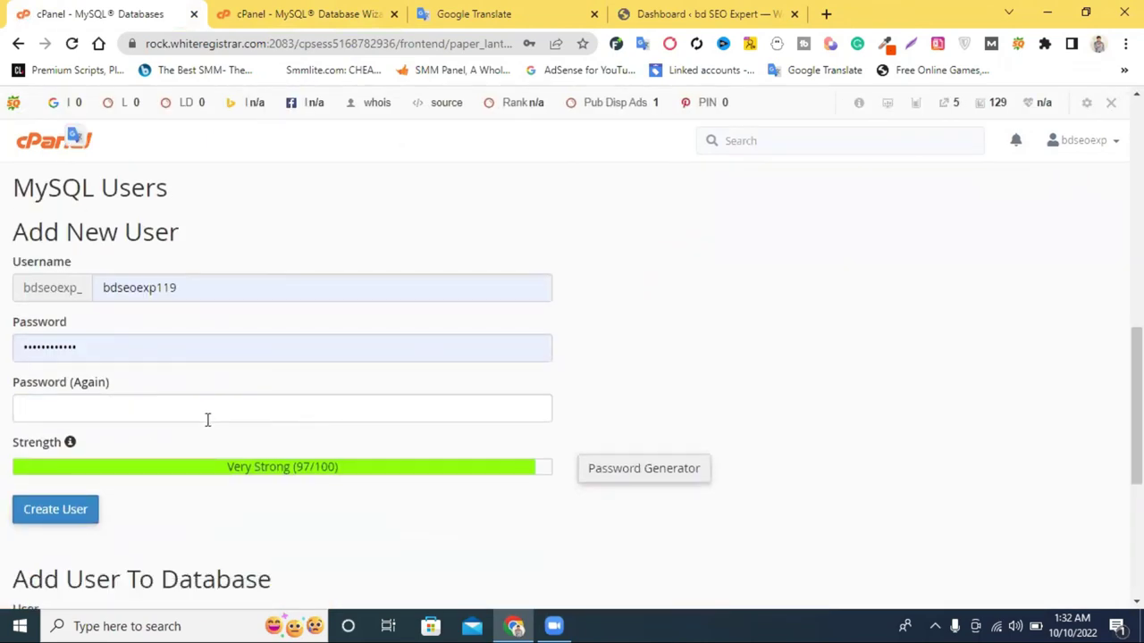
{"action": "scroll", "coordinate": [169, 456], "scroll_direction": "down", "scroll_amount": 2}
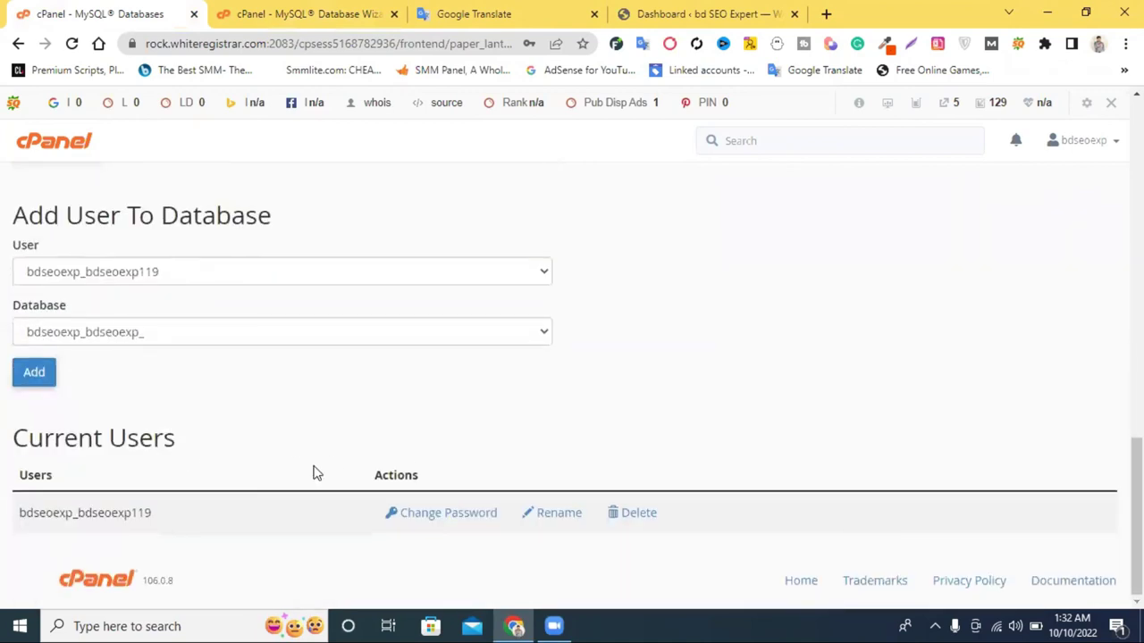
{"action": "double_click", "coordinate": [134, 506]}
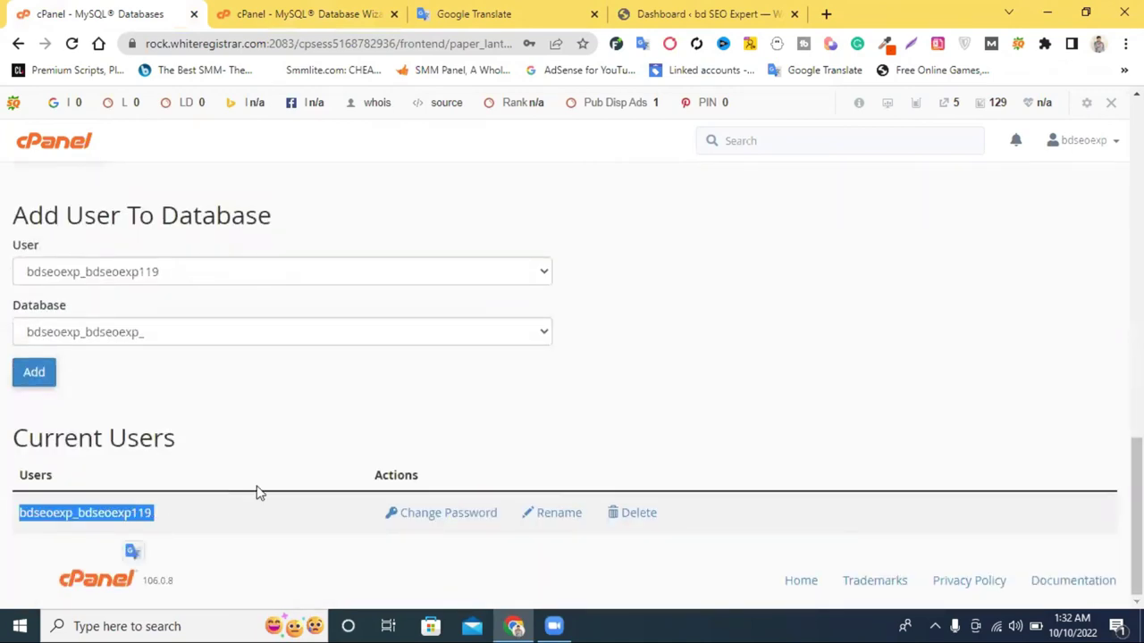
{"action": "scroll", "coordinate": [549, 255], "scroll_direction": "up", "scroll_amount": 20}
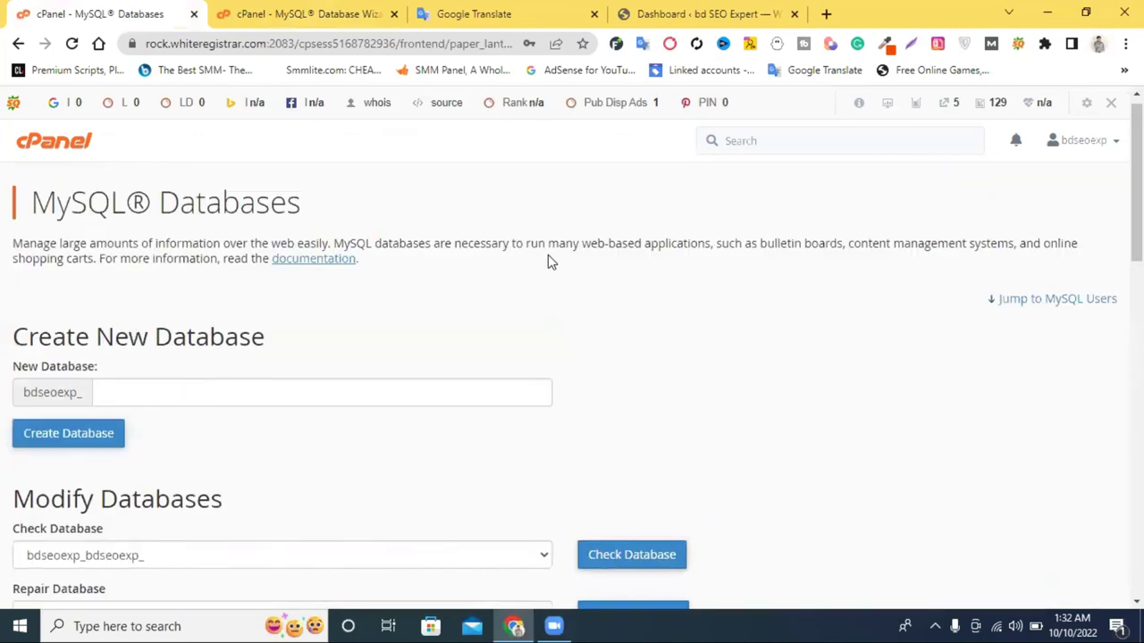